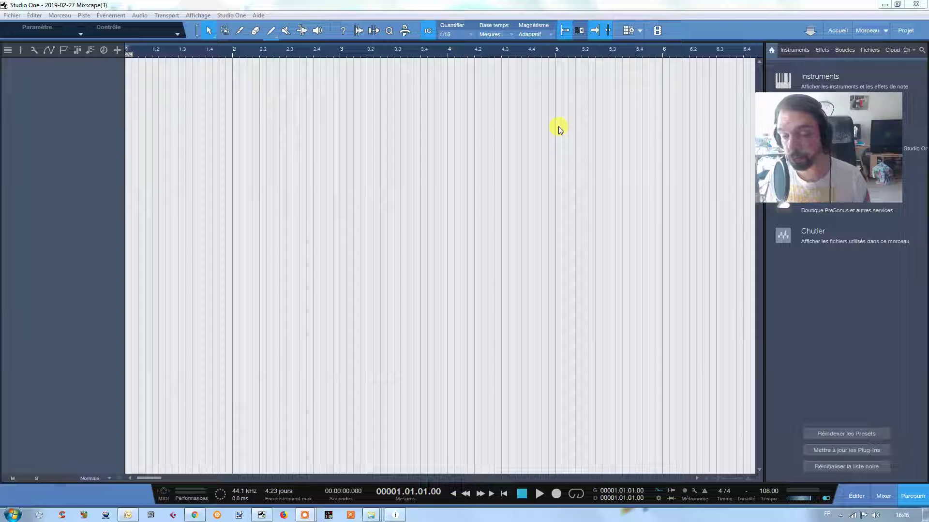
left_click_drag(773, 98, 738, 154)
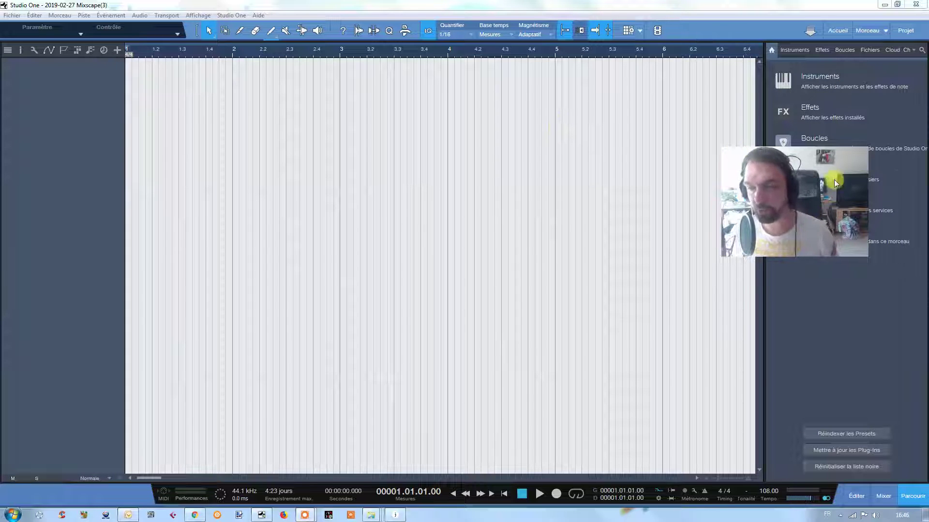
left_click_drag(825, 207, 799, 126)
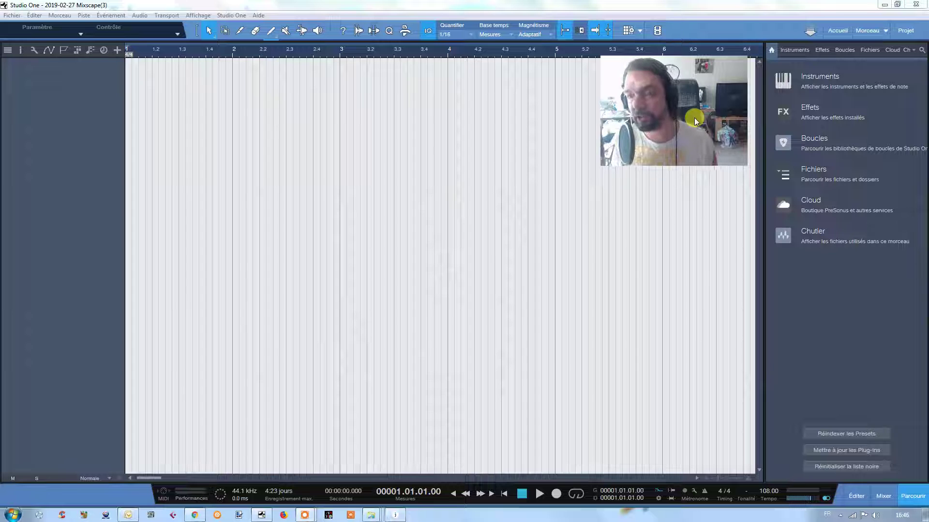
Add the Atlas instrument from the favourite instruments to the empty arrangement as a new track.
left_click(818, 78)
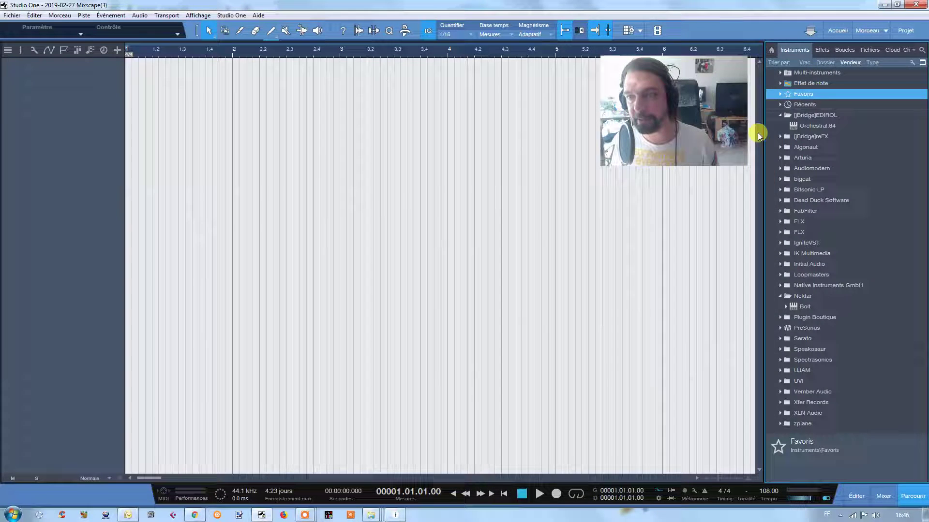
double_click(789, 116)
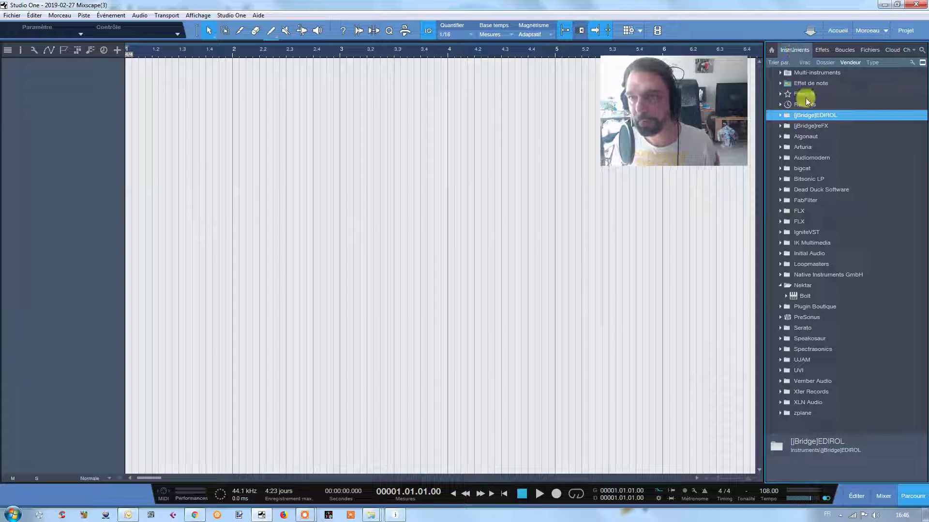
double_click(802, 94)
left_click(817, 105)
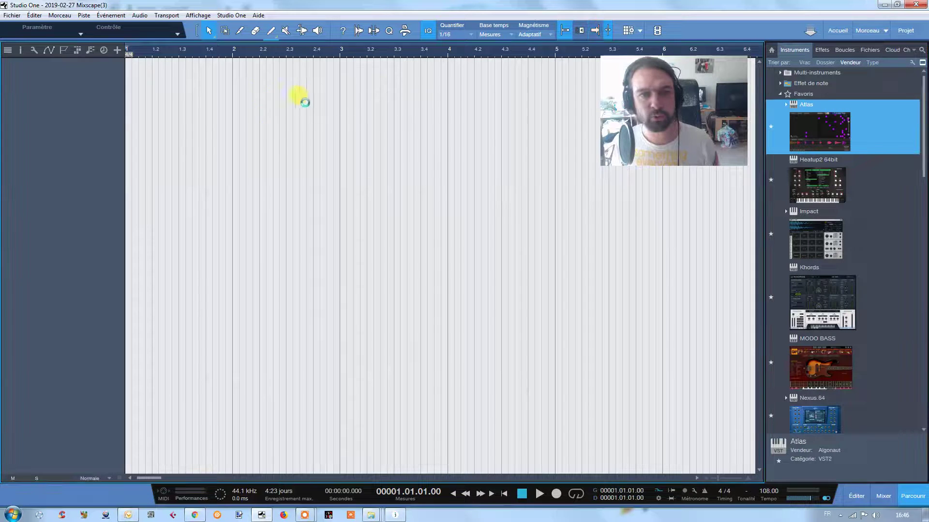
left_click_drag(342, 93, 342, 93)
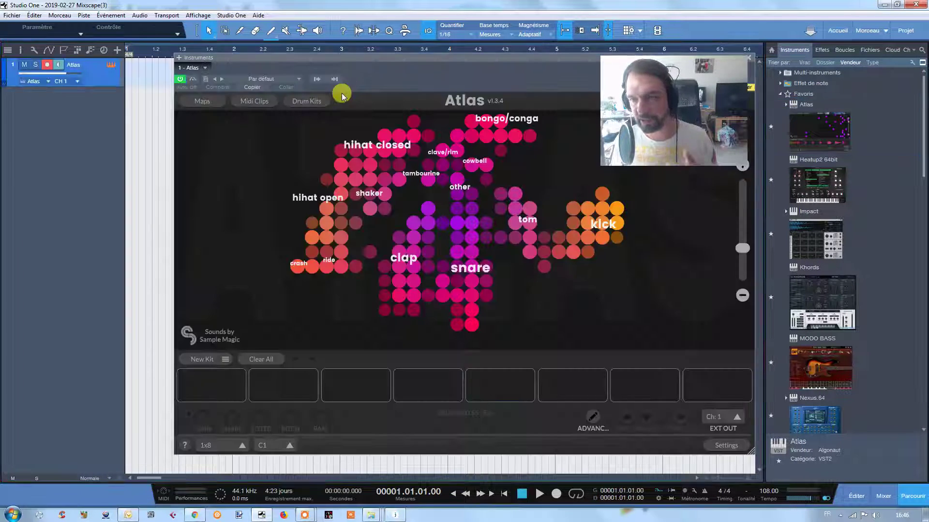
Load the Trap 2019 map in Atlas and generate a new drum kit from its samples.
left_click(215, 359)
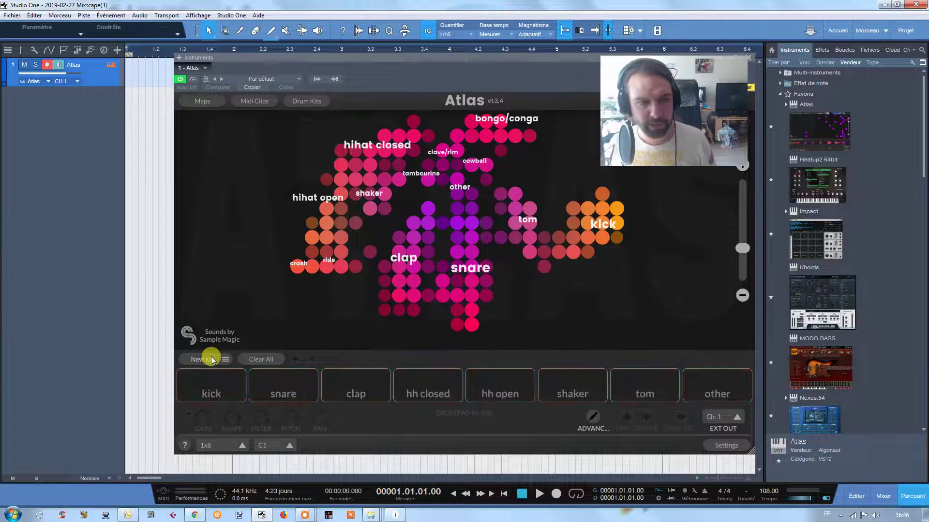
left_click(209, 358)
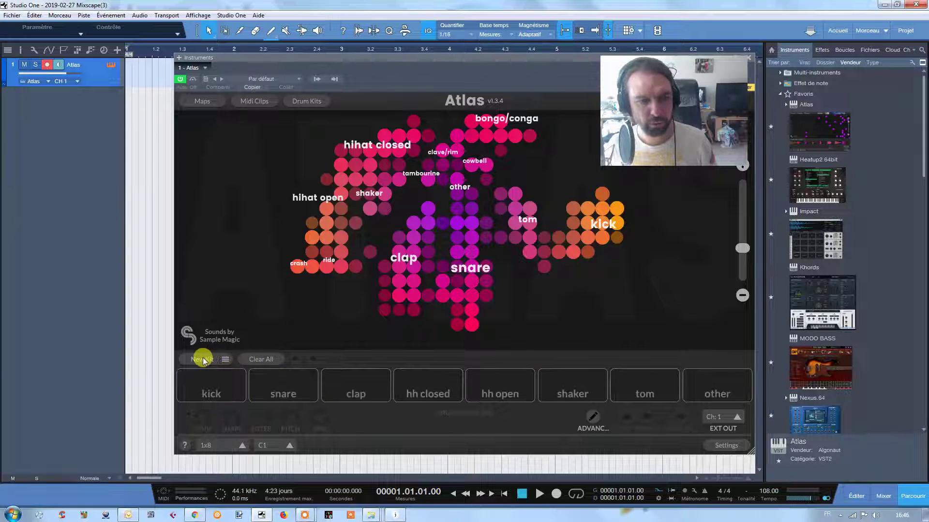
left_click(202, 100)
scroll(447, 283, "down", 2)
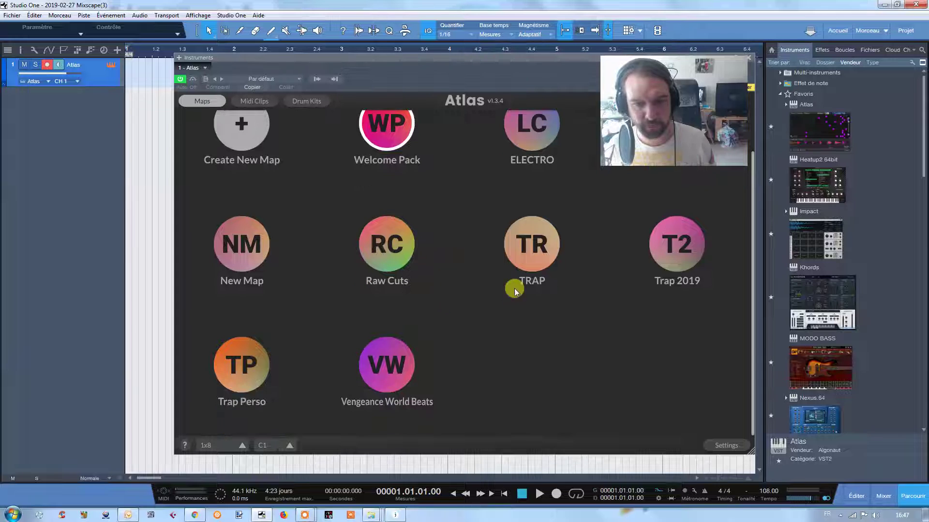
left_click(665, 252)
left_click(209, 360)
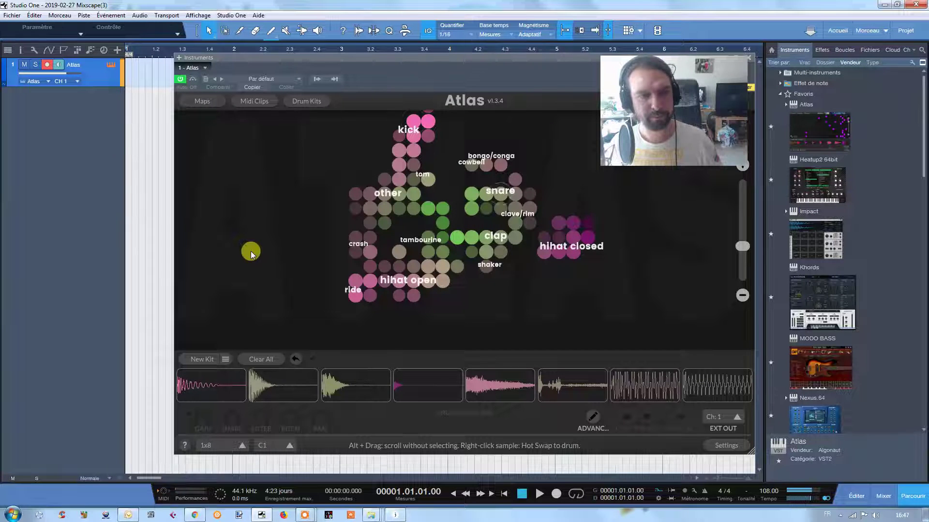
Lower the Atlas track's volume to about -4.2 dB and shift the plug-in window slightly aside.
mouse_move(62, 77)
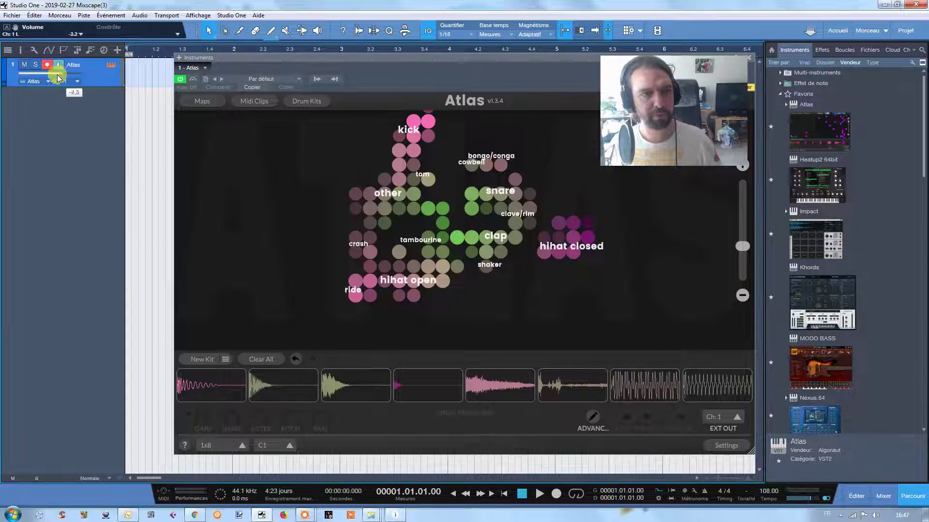
left_click_drag(58, 78, 59, 77)
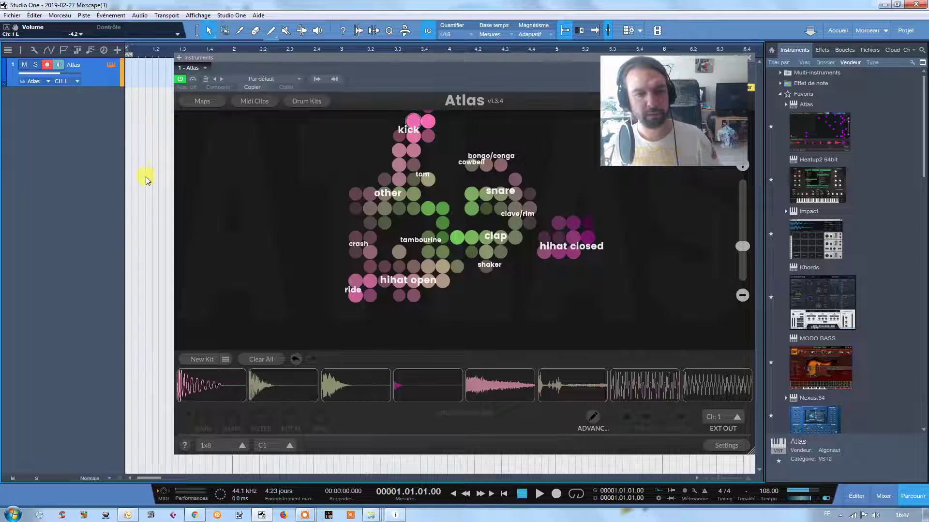
left_click_drag(425, 57, 403, 60)
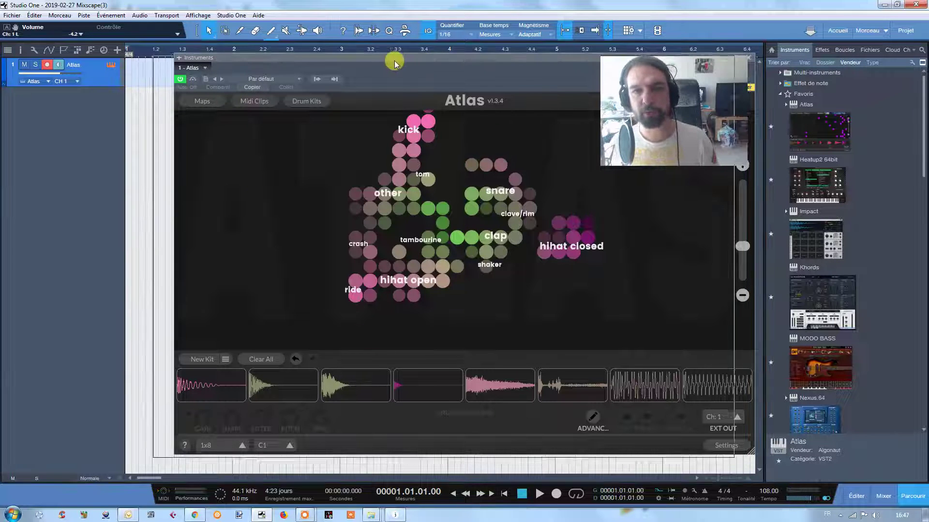
Add a second Atlas instrument on its own track and load the Trap 2019 map with a new drum kit.
left_click_drag(795, 130, 187, 98)
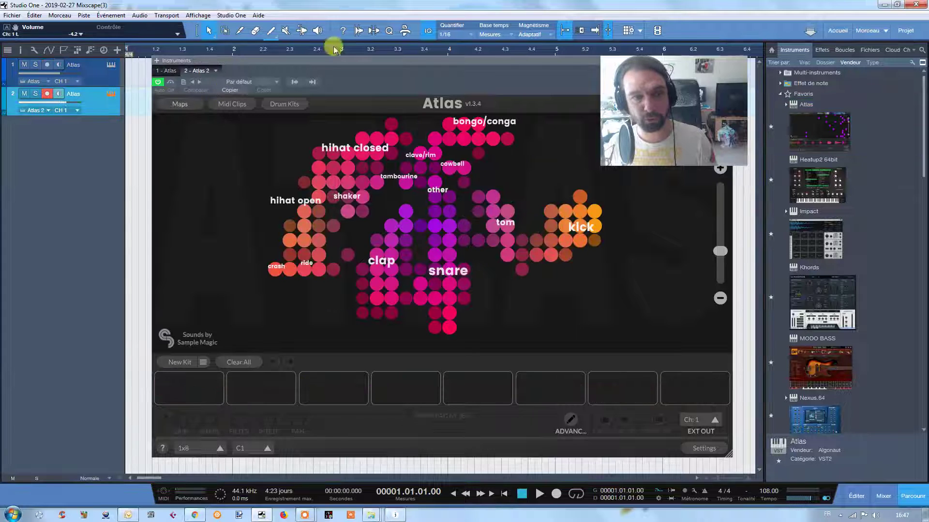
left_click(178, 114)
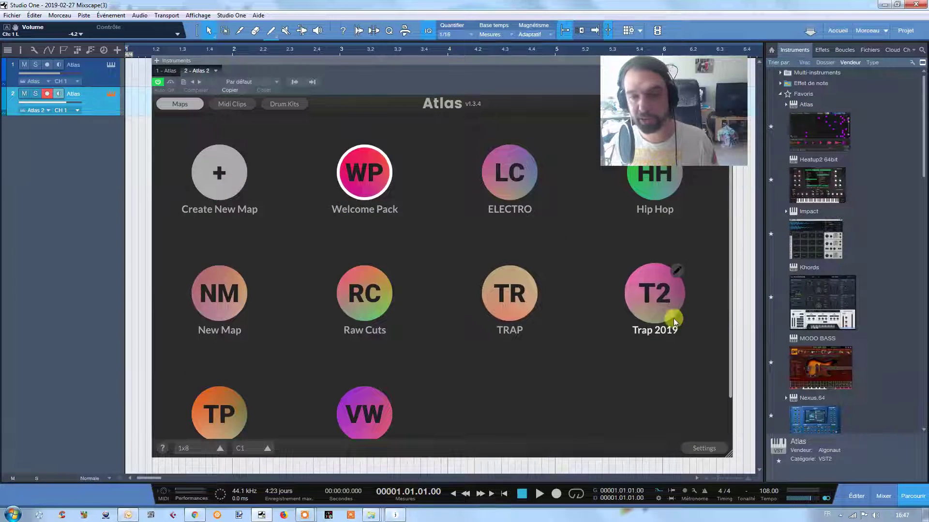
left_click(656, 307)
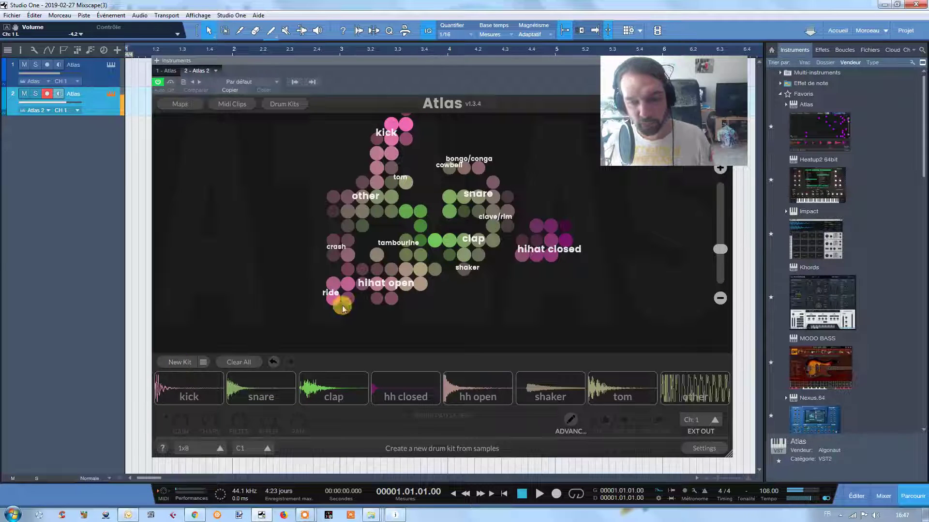
left_click_drag(722, 62, 477, 108)
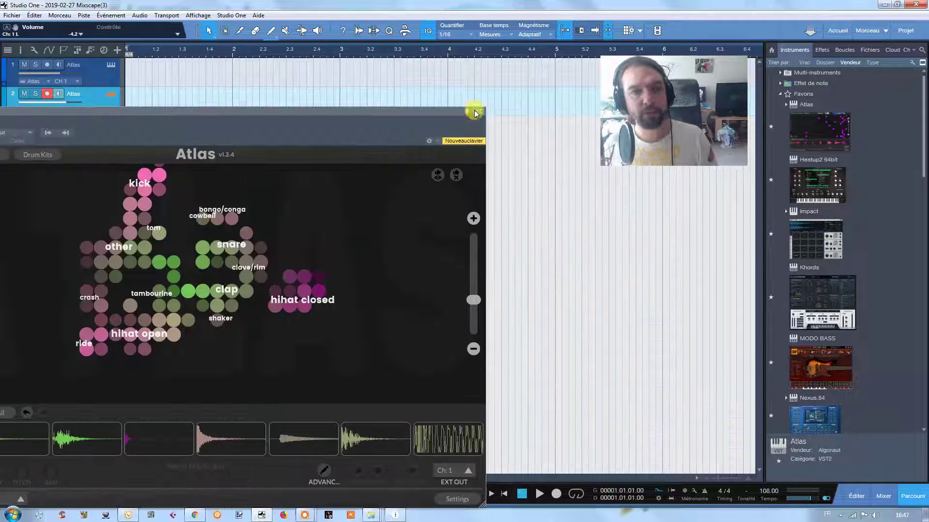
left_click(485, 112)
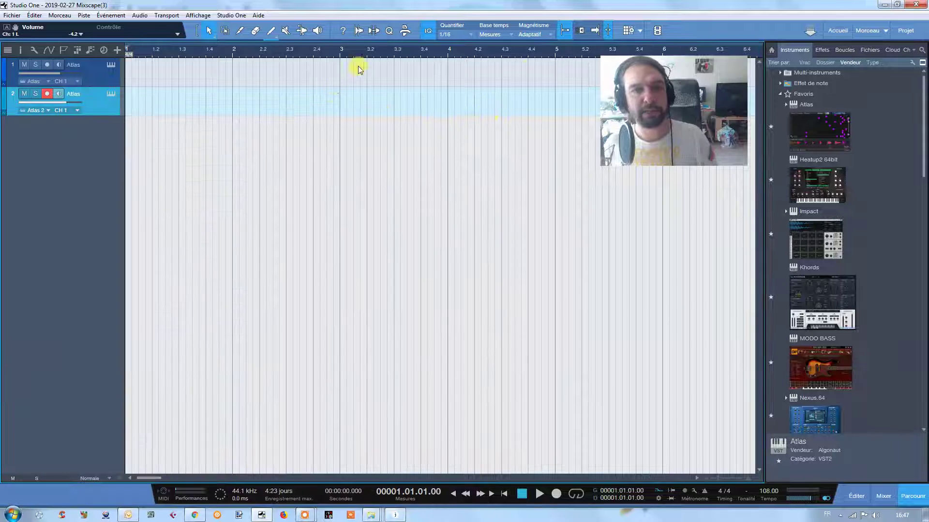
Enable a playback loop from bar 1 to bar 5 and set the song tempo to 100.
left_click(555, 52, "alt")
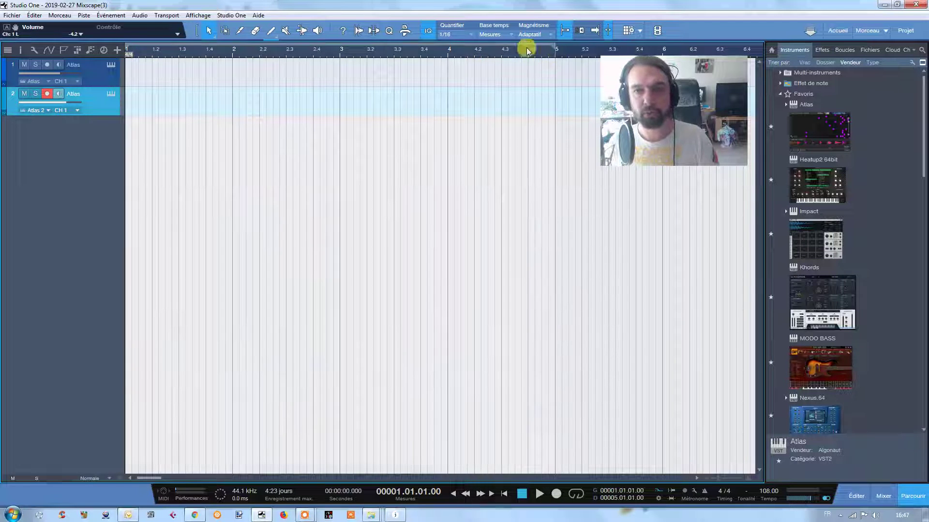
left_click(575, 493)
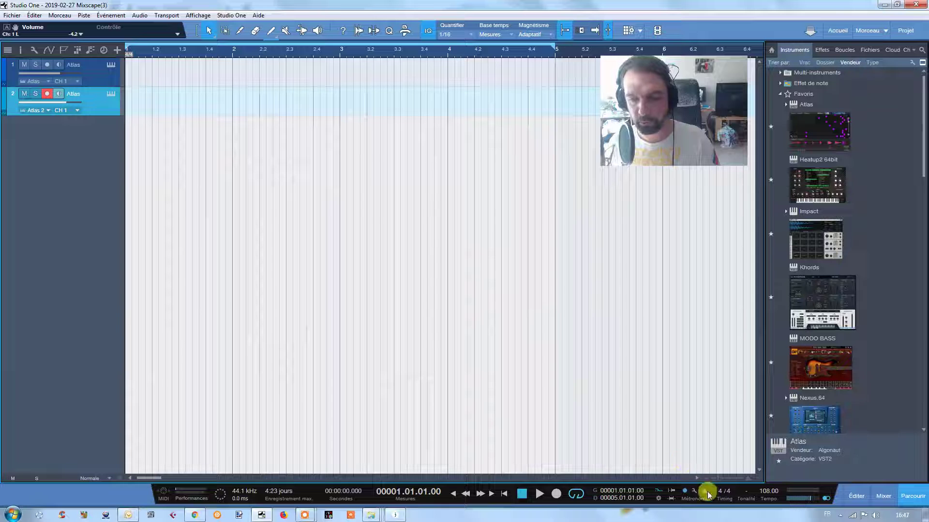
left_click(79, 78)
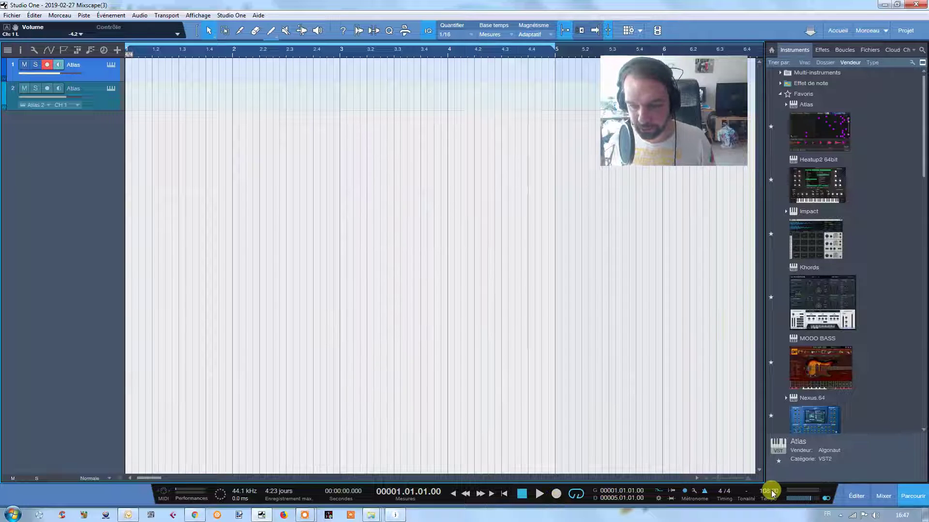
left_click_drag(771, 493, 770, 493)
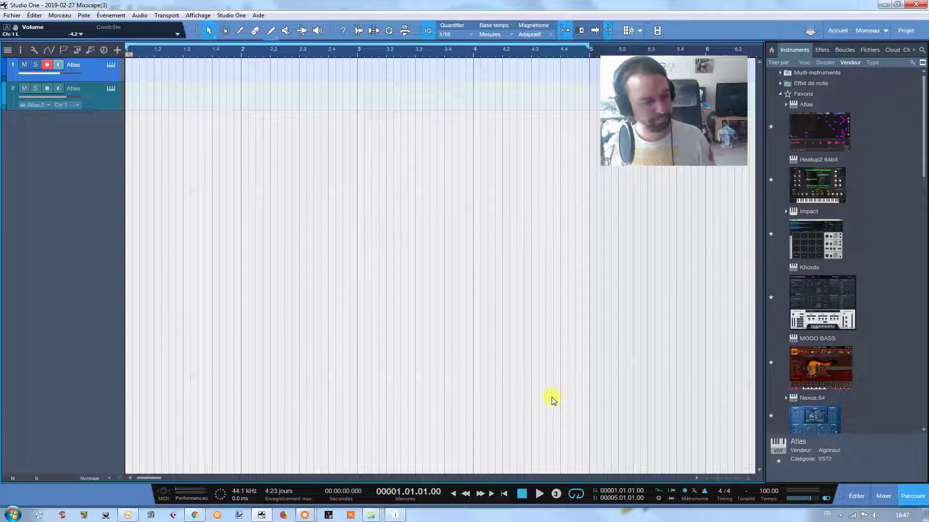
Record a drum pattern trimmed to two bars on the first Atlas track and duplicate it to fill the loop.
key("KP_Multiply")
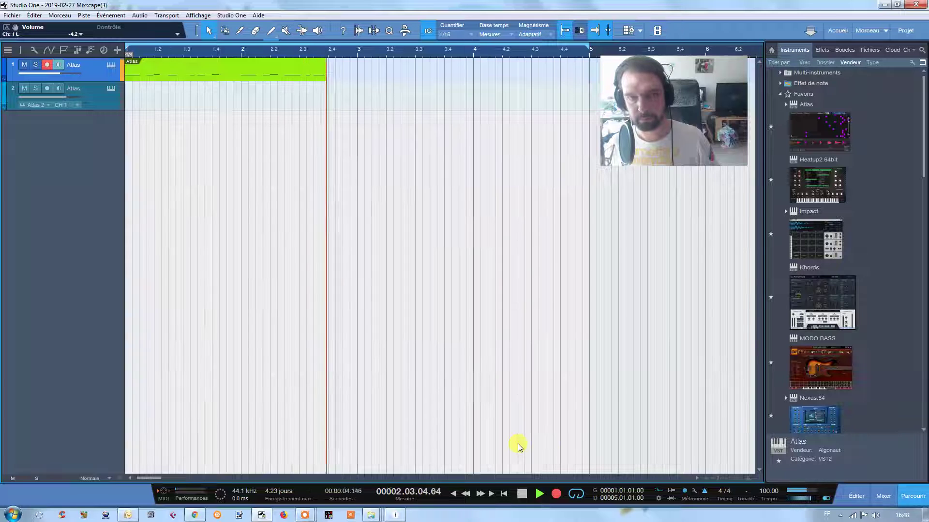
left_click(522, 494)
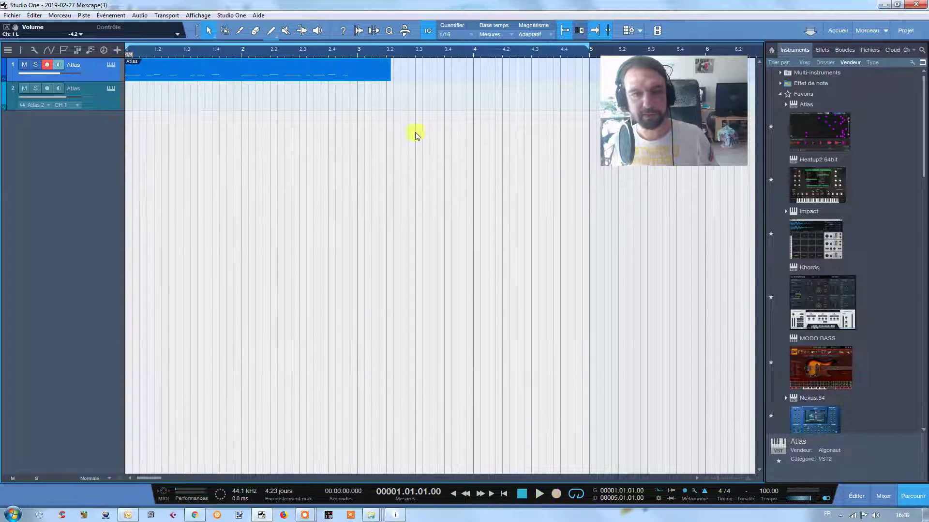
left_click_drag(393, 76, 358, 81)
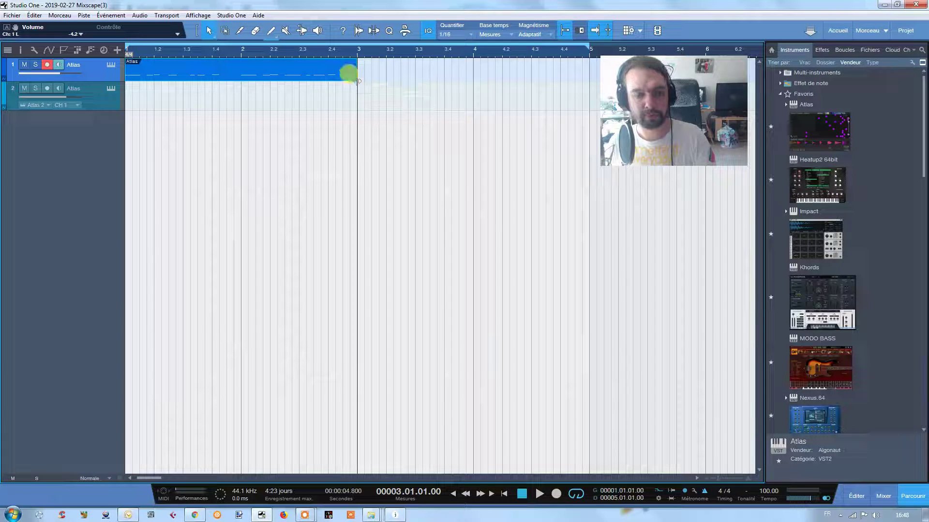
key("d")
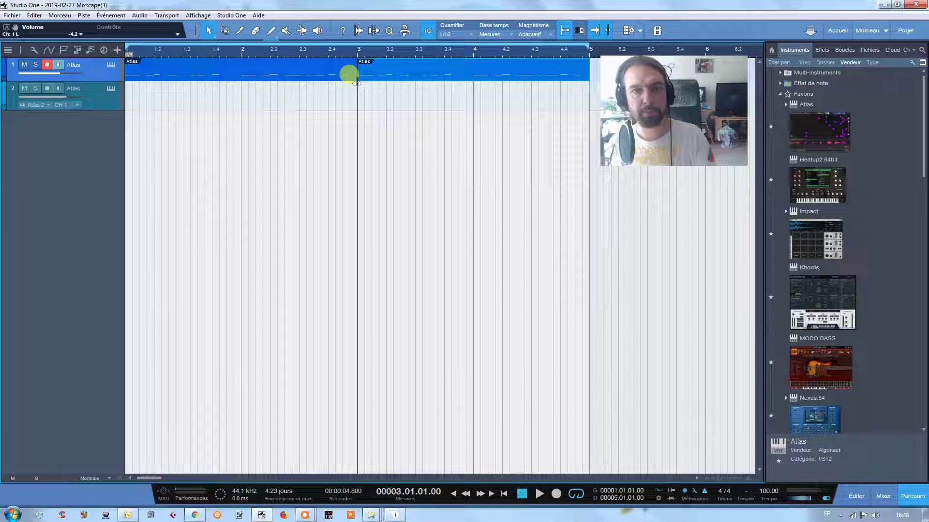
Duplicate the first Atlas track and record another drum part on the copy from bar 1.
right_click(87, 80)
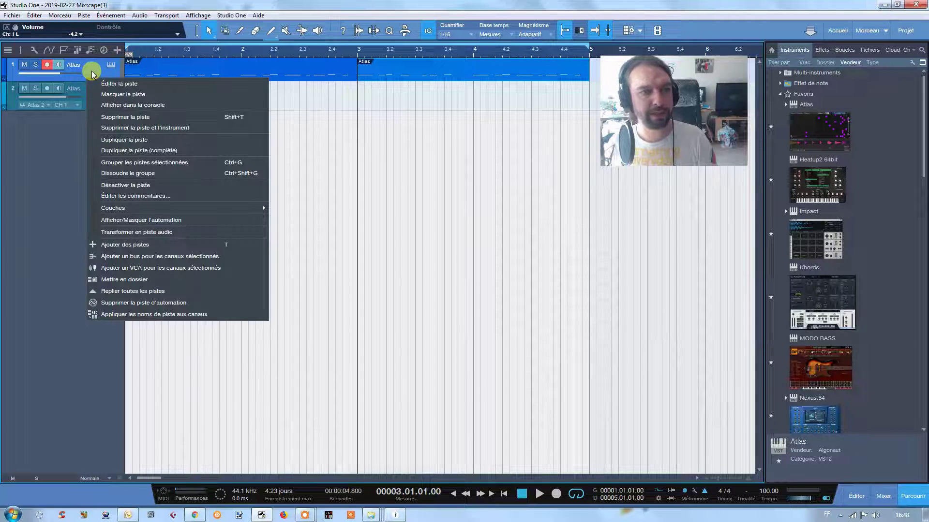
left_click(138, 141)
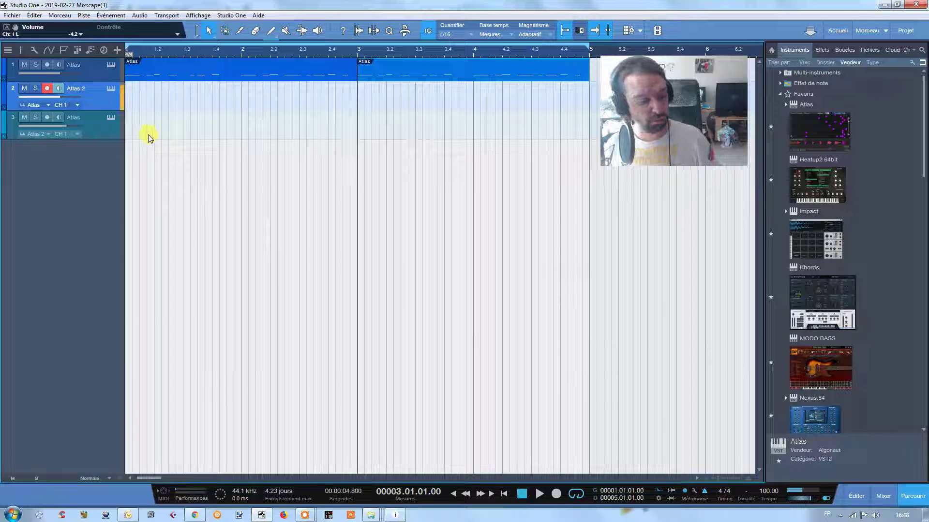
left_click(527, 494)
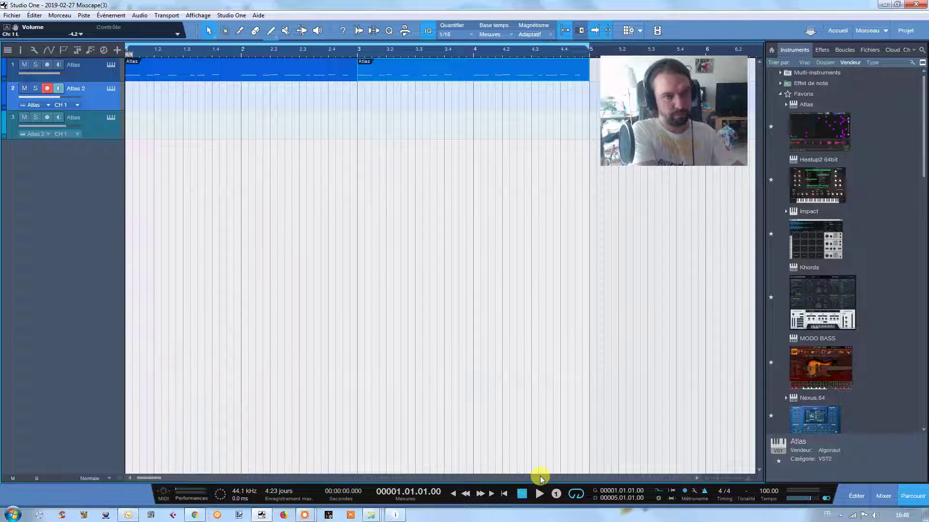
key("KP_Multiply")
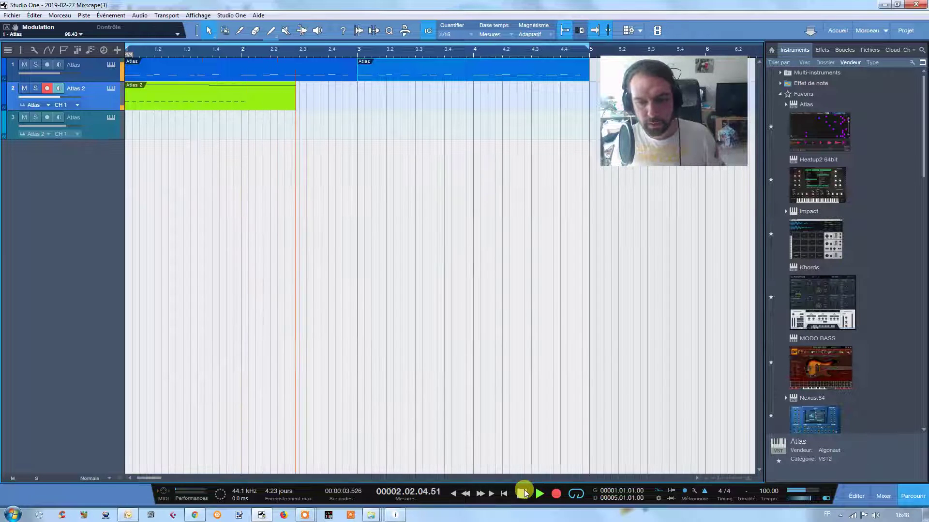
left_click(524, 492)
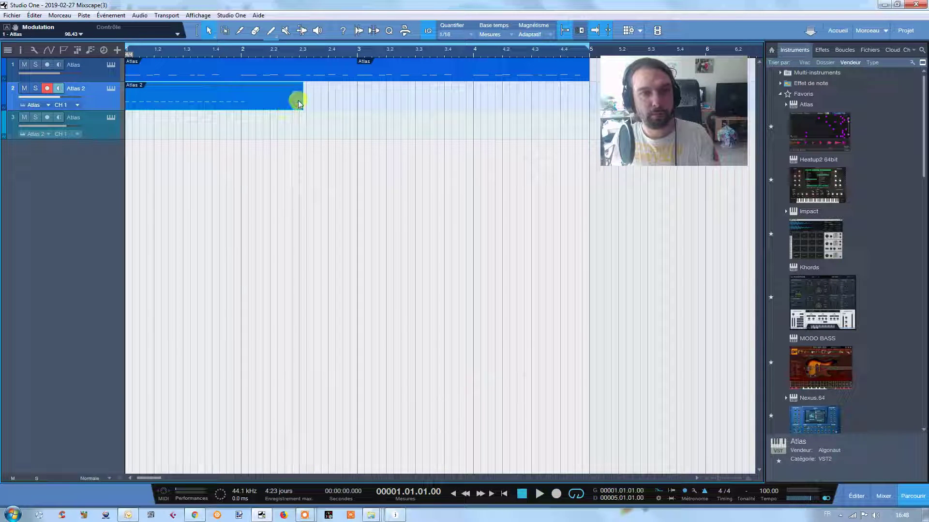
Trim the Atlas 2 clip to one bar without the extra note at bar 2, and duplicate it once.
left_click_drag(299, 104, 244, 107)
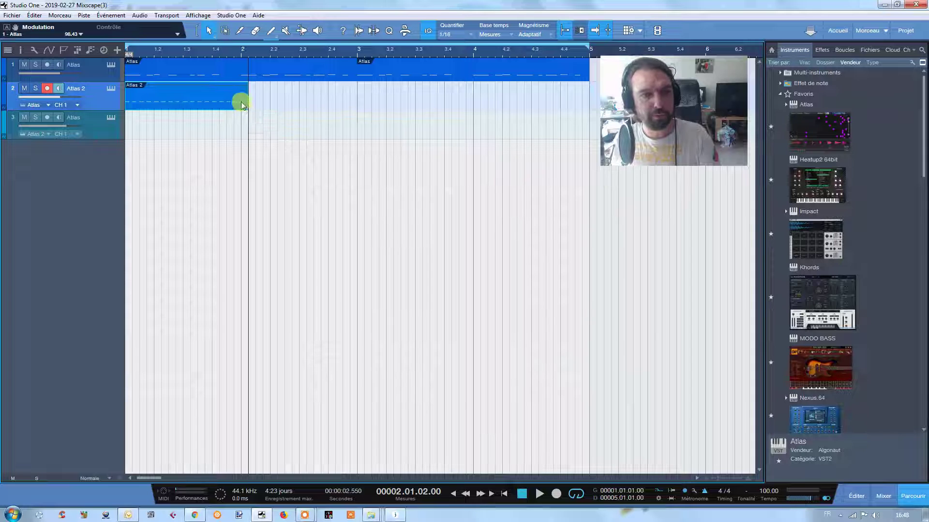
double_click(242, 103)
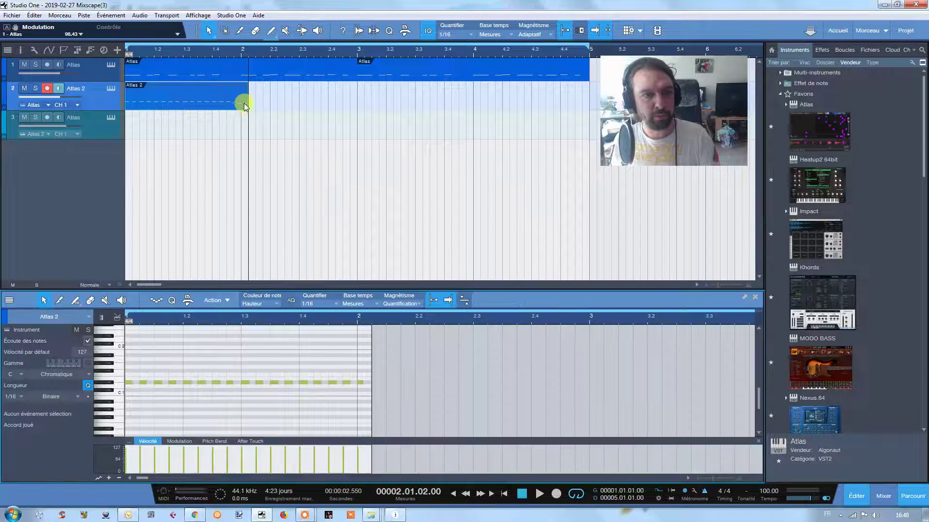
left_click(362, 382)
key("Delete")
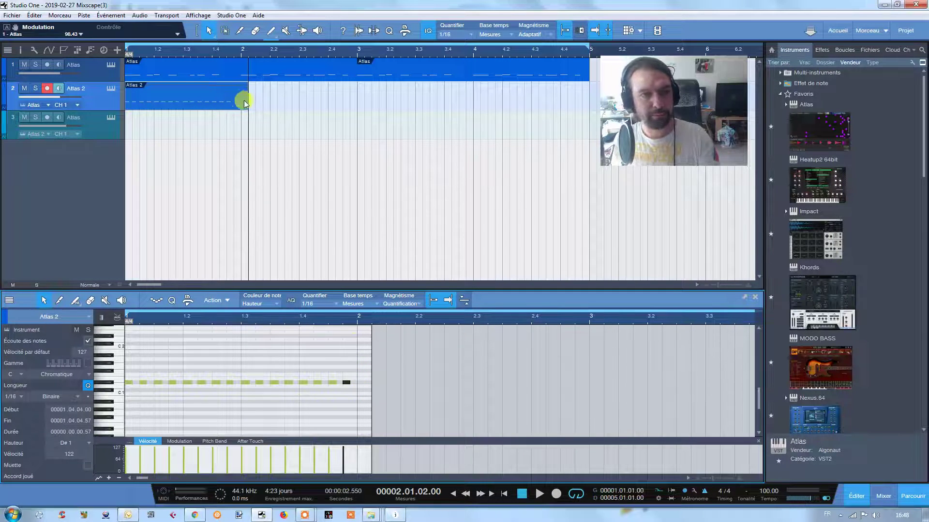
key("d")
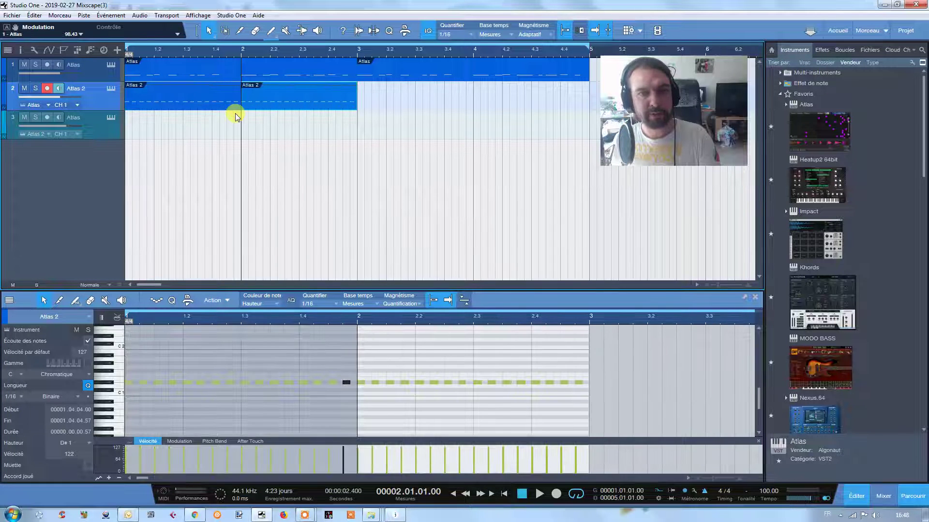
Duplicate the one-bar Atlas 2 clip twice more to fill the loop up to bar 5, and play it back.
key("d")
key("d")
left_click(534, 493)
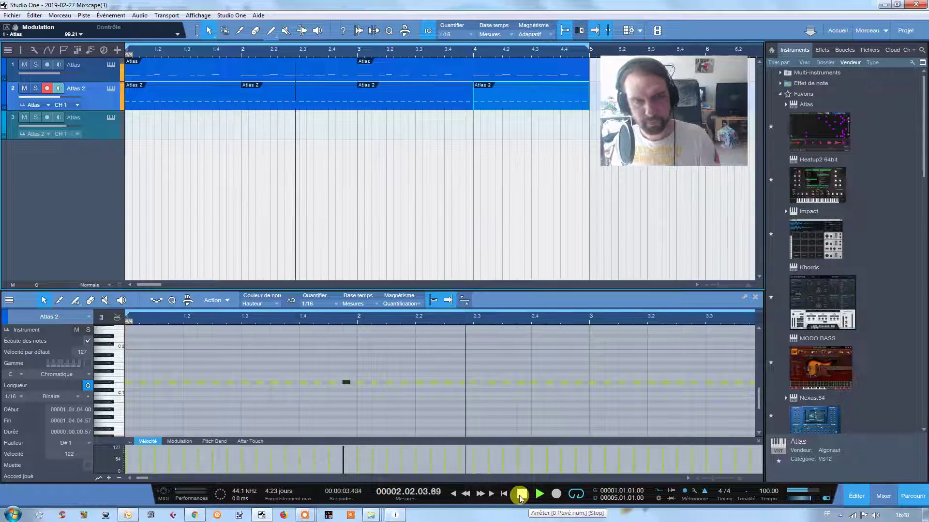
left_click(520, 494)
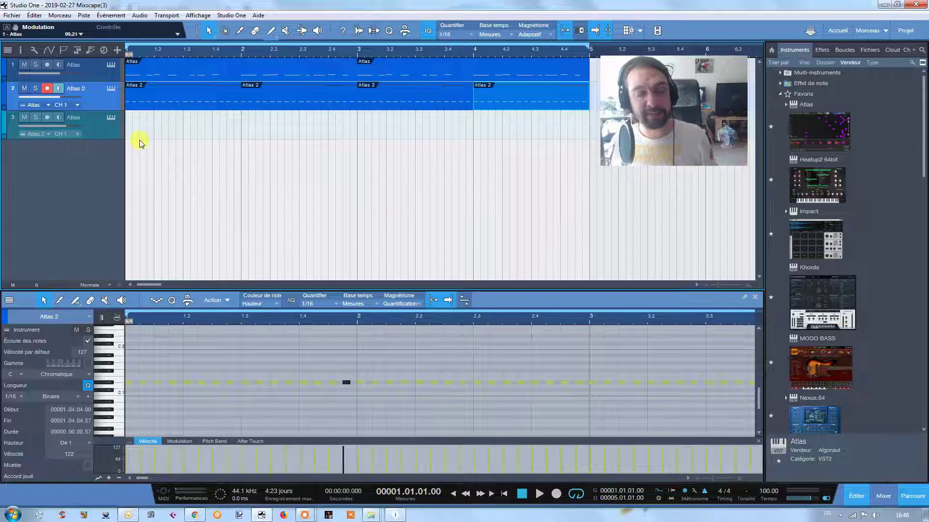
left_click(114, 128)
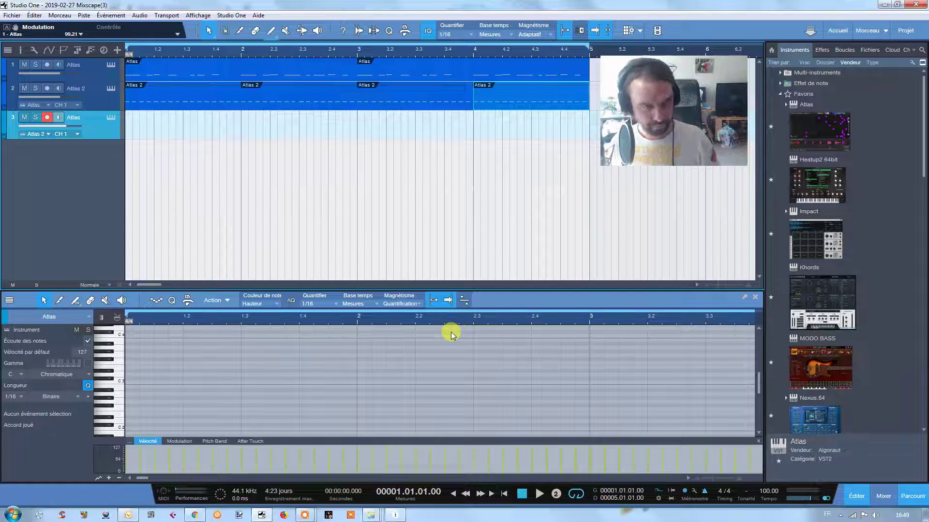
key("KP_Multiply")
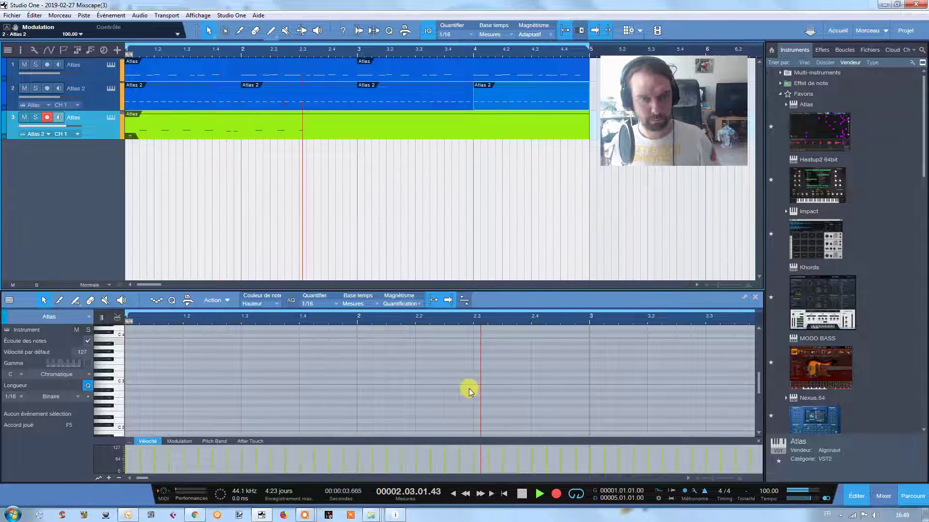
left_click(521, 494)
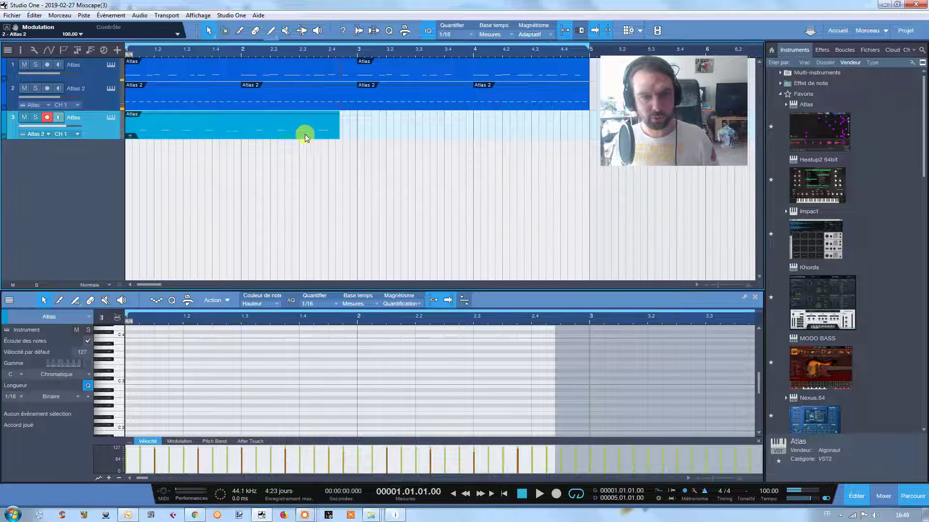
key("Delete")
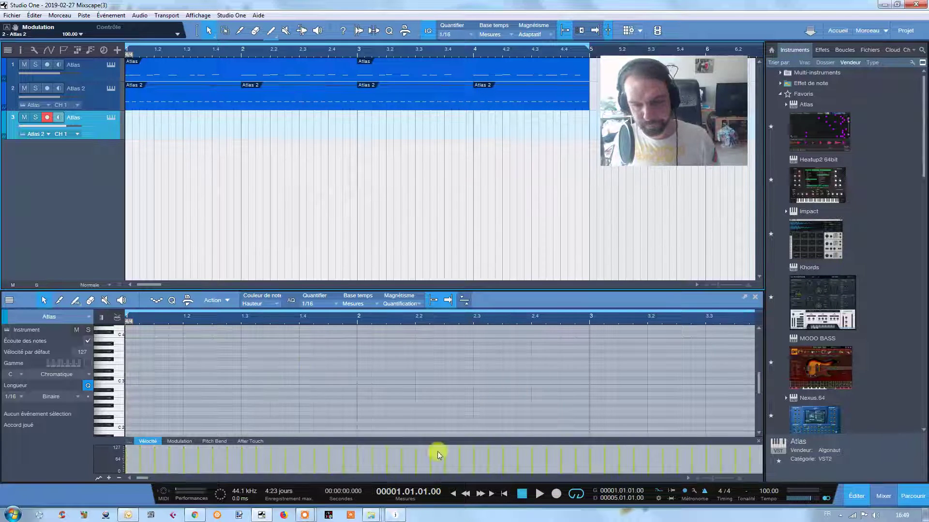
Record a drum pattern on the third track from bar 1, trim it to two bars and duplicate it to fill the loop.
left_click(555, 495)
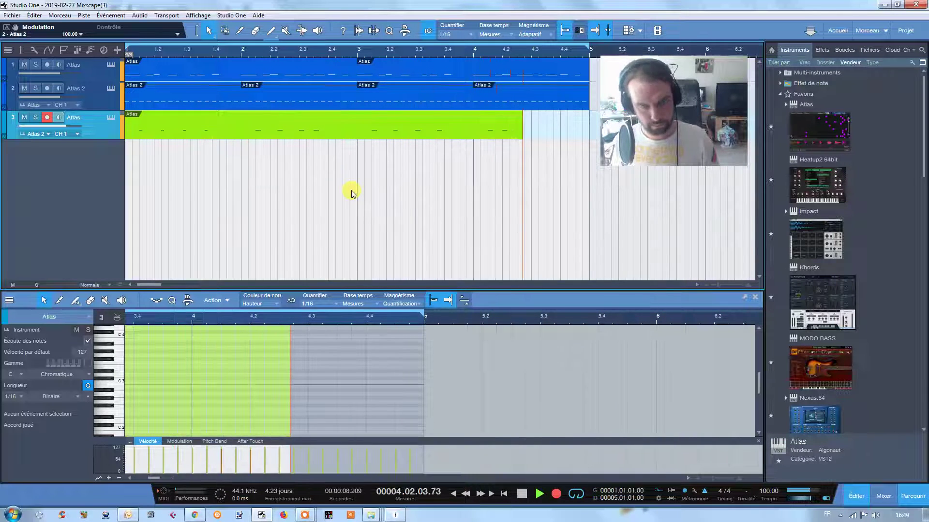
left_click(521, 493)
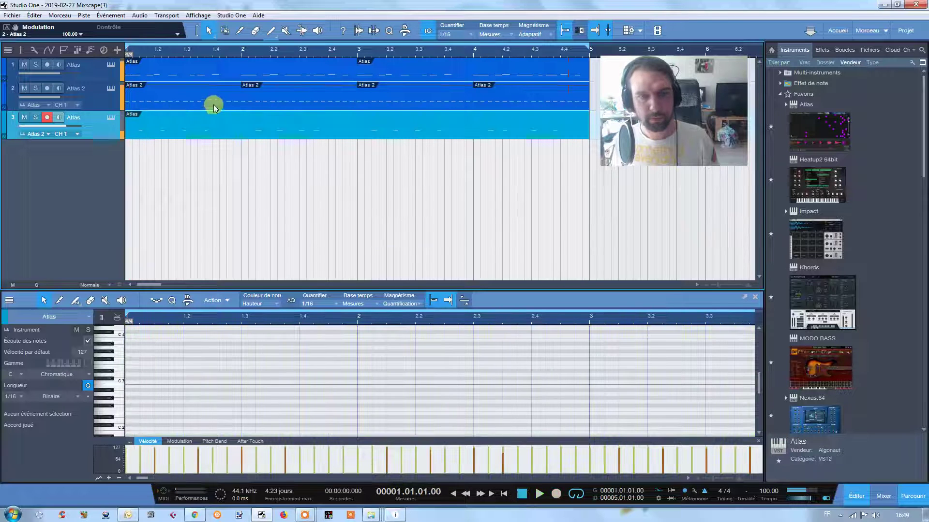
left_click_drag(125, 122, 145, 123)
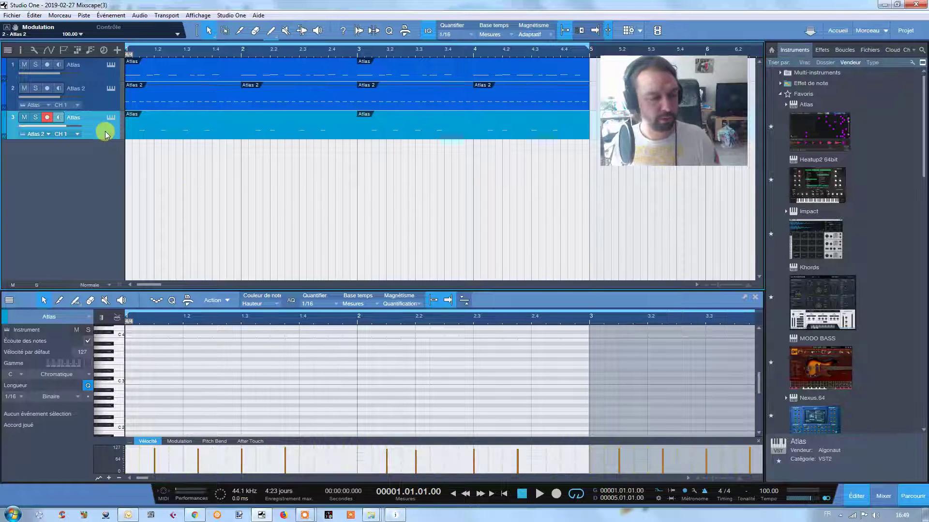
Duplicate the third track without its clips, and copy the first track's two-bar clip onto the new track at bar 1.
right_click(100, 133)
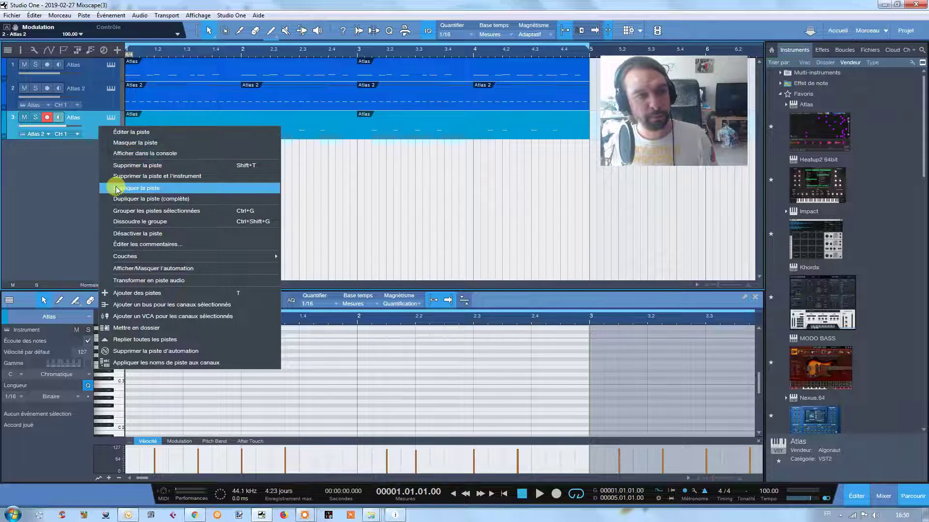
left_click(119, 182)
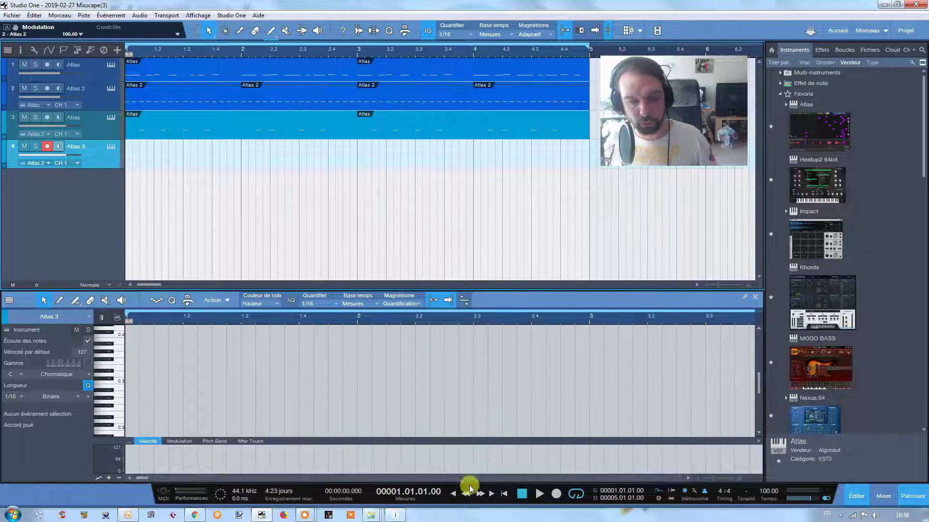
left_click(233, 74)
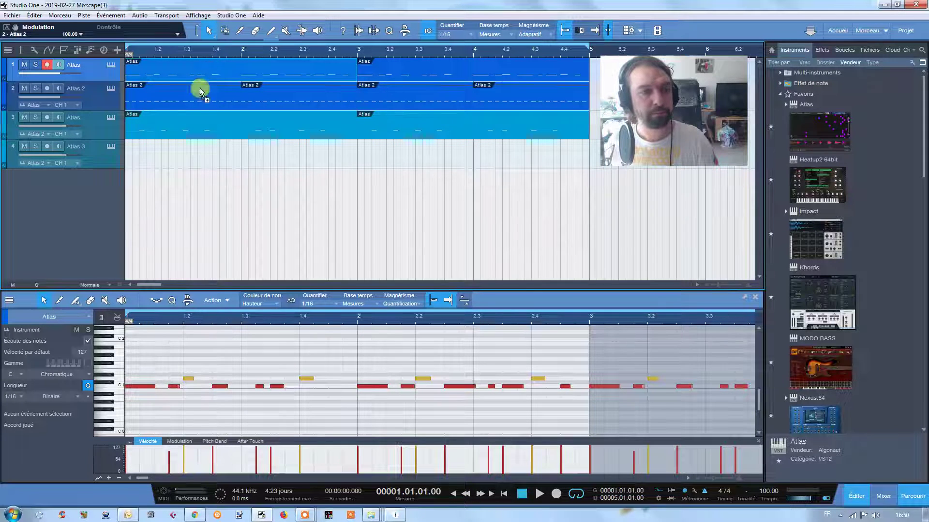
left_click_drag(199, 88, 149, 167)
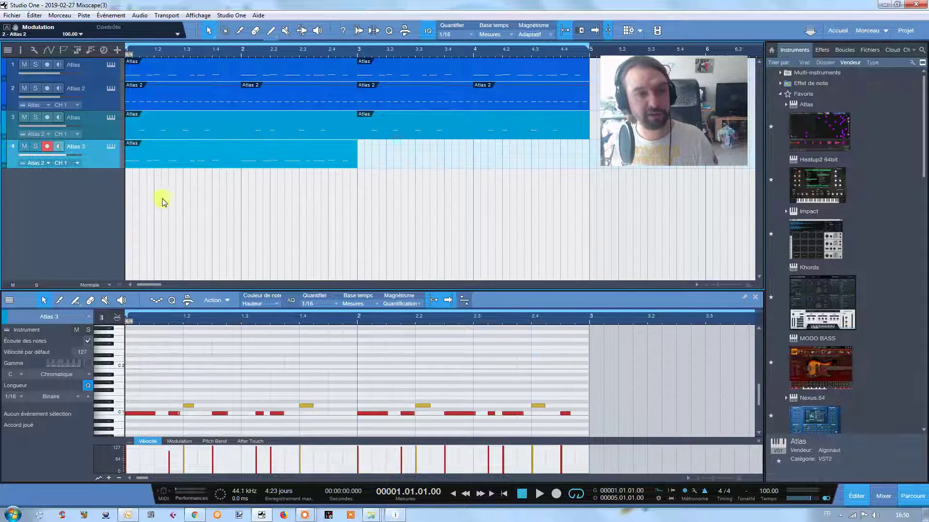
Transpose the four D1 notes in the copied Atlas 3 clip to C#1.
left_click(189, 405)
left_click_drag(169, 393, 547, 409)
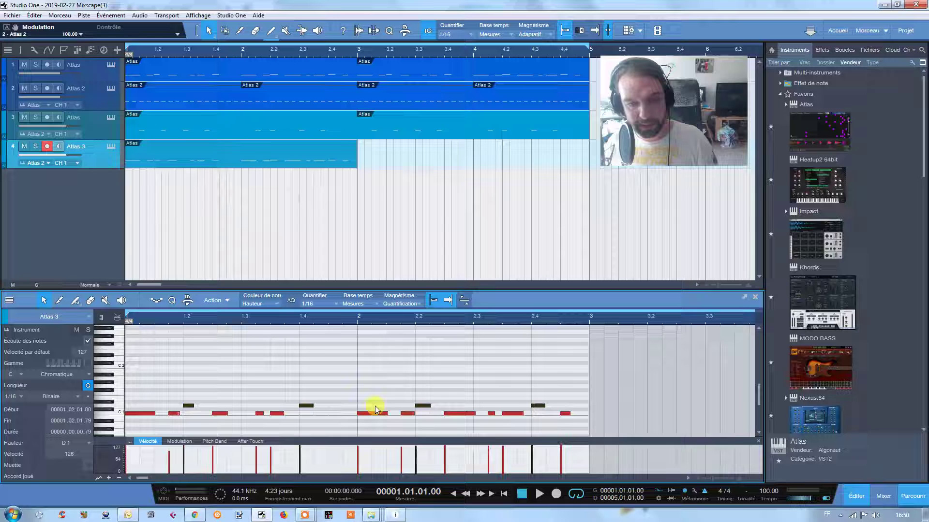
left_click(422, 407)
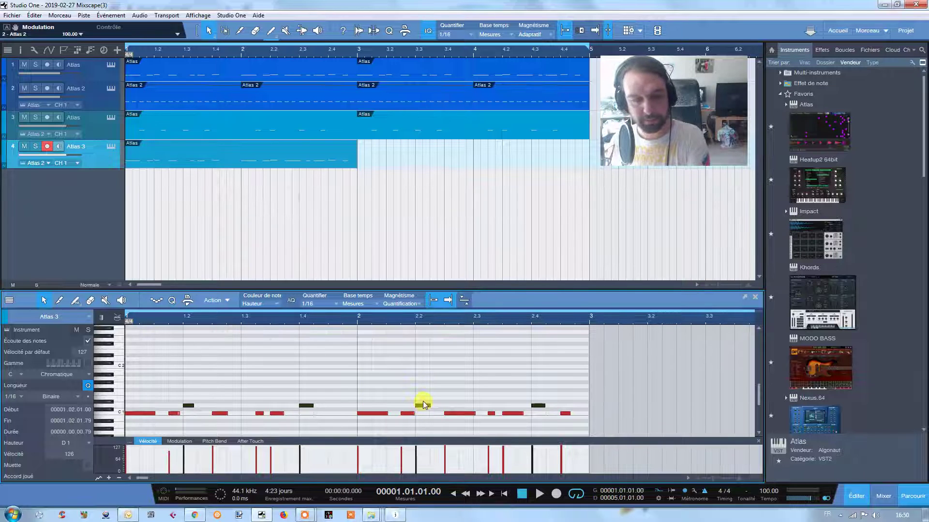
key("Up")
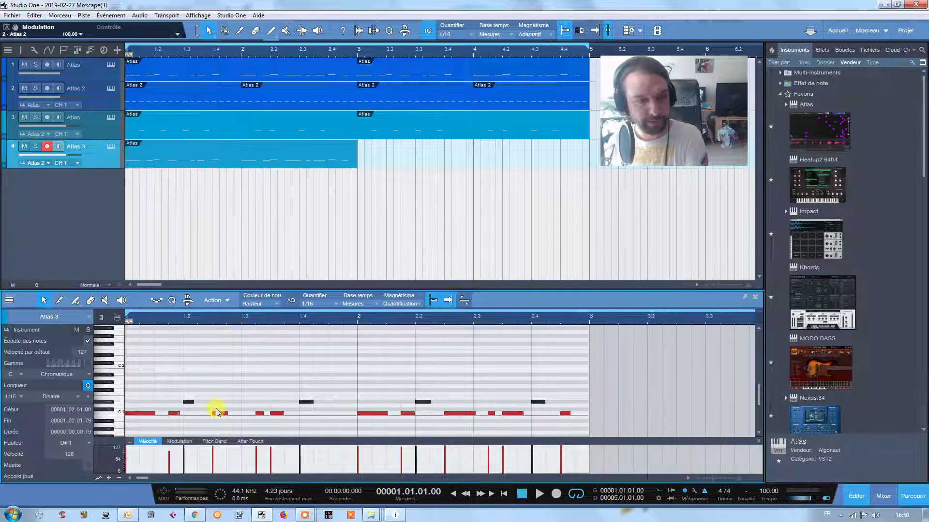
key("Up")
key("Up")
key("Up")
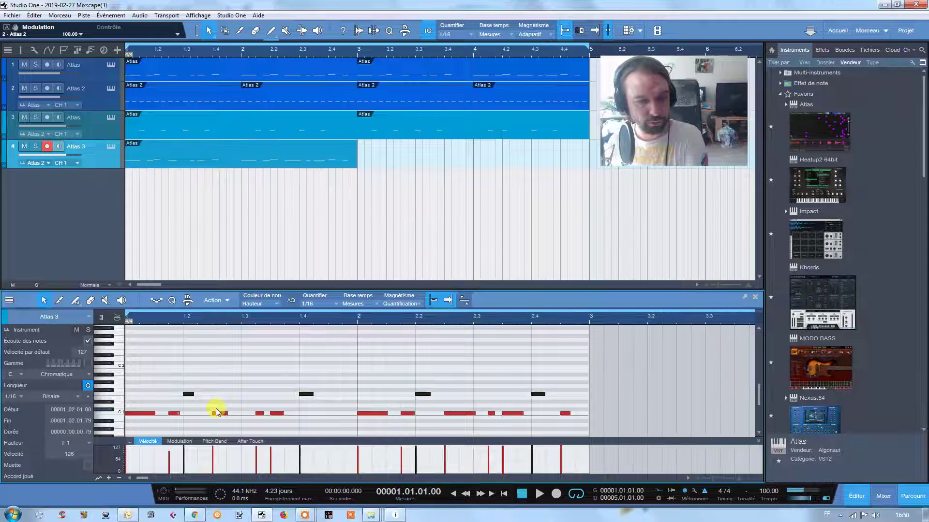
key("Down")
key("Down")
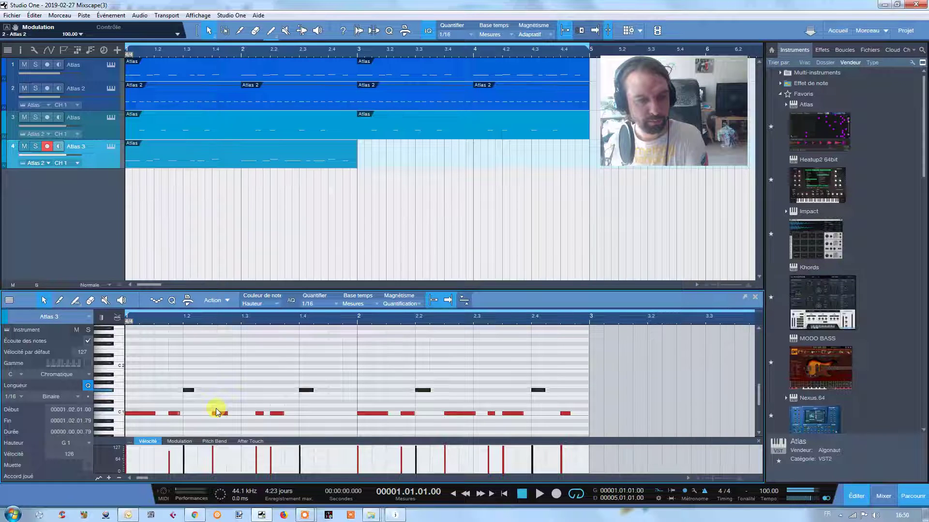
key("Down")
key("Down")
key("Down")
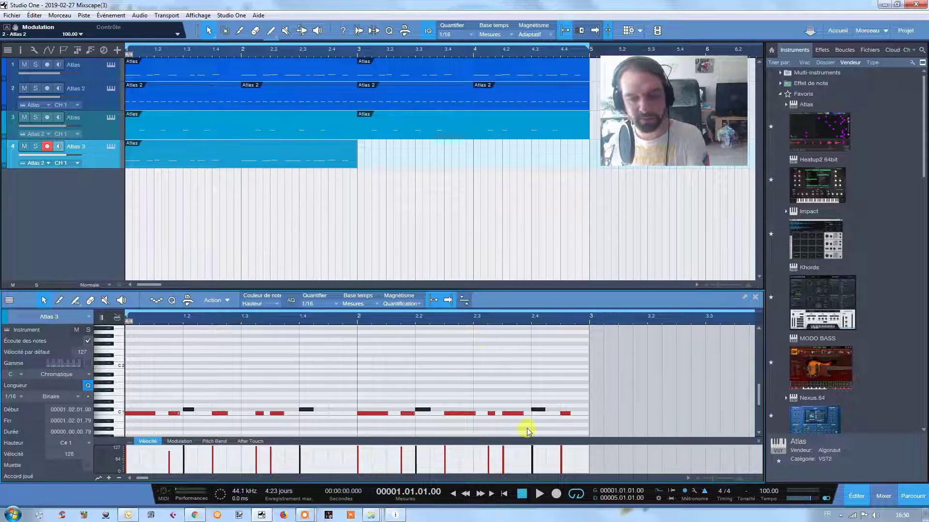
Duplicate the two-bar clip on the Atlas 3 track to fill the loop while listening to playback.
left_click(543, 493)
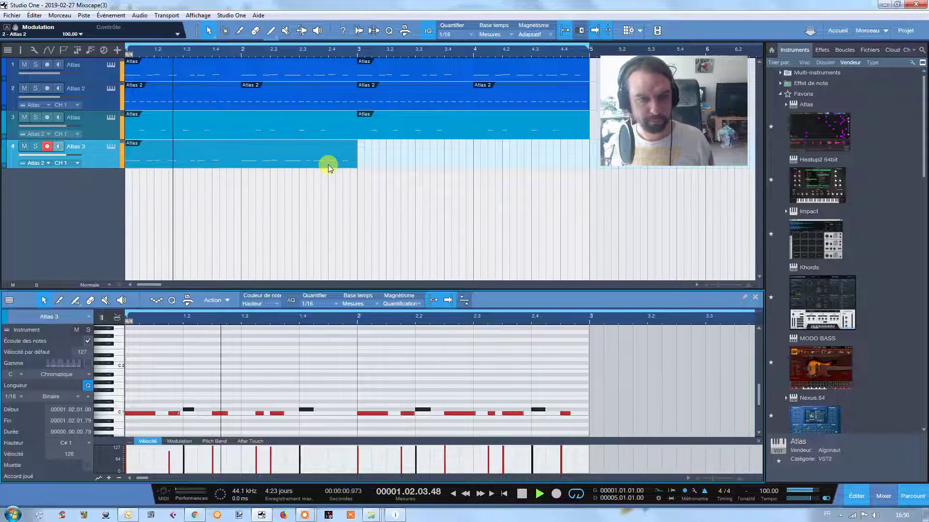
key("d")
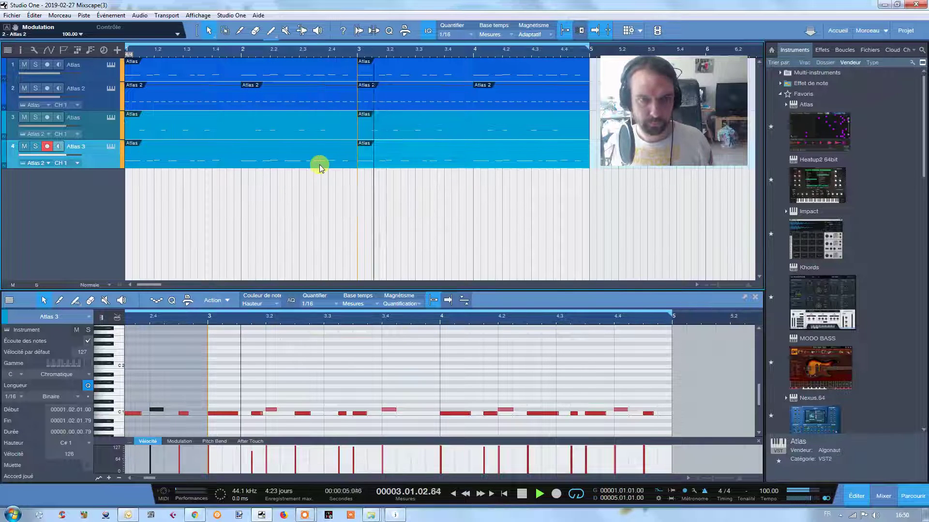
left_click(527, 497)
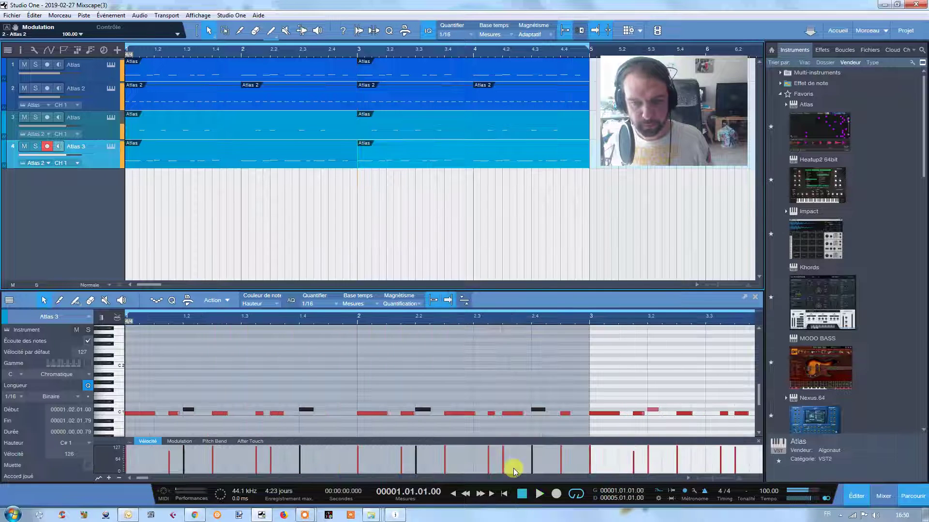
Play the loop with the first Atlas track muted, and unmute the track after listening.
left_click(24, 65)
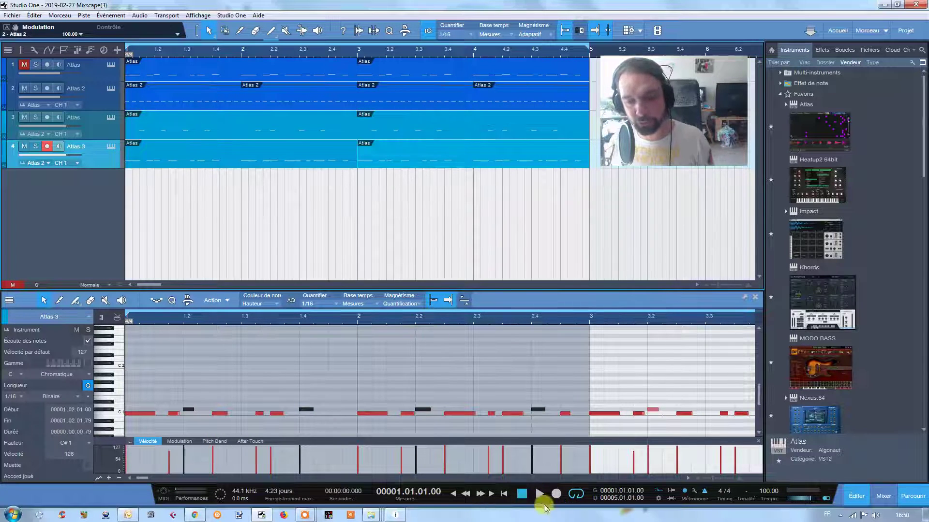
left_click(522, 495)
left_click(537, 494)
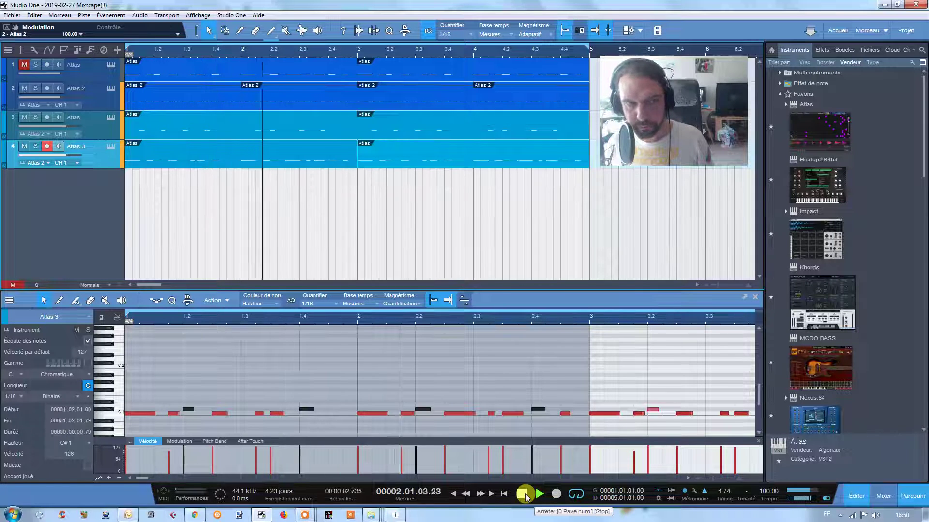
left_click(524, 495)
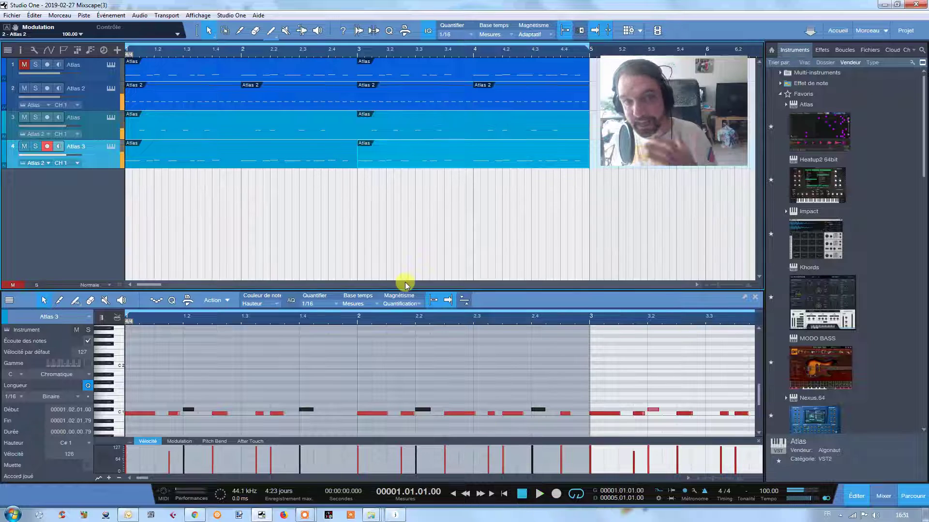
left_click(322, 135)
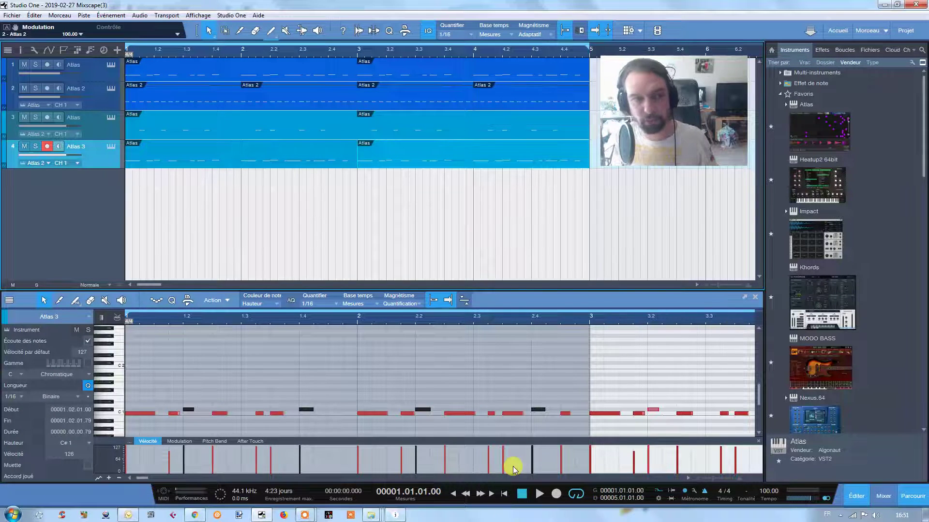
Add another Atlas instrument on a new track below Atlas 3, and place its window so the whole interface is visible.
left_click(832, 146)
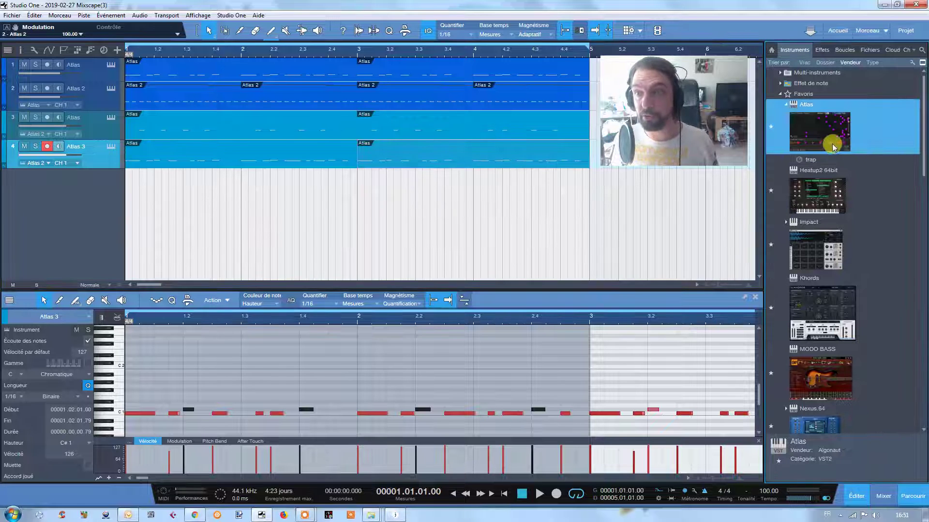
left_click_drag(832, 147, 121, 192)
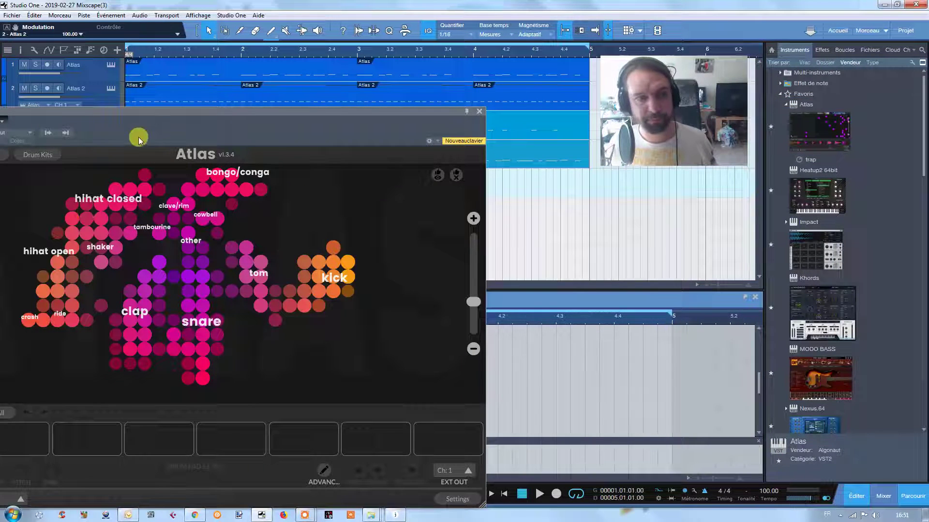
left_click_drag(147, 124, 355, 95)
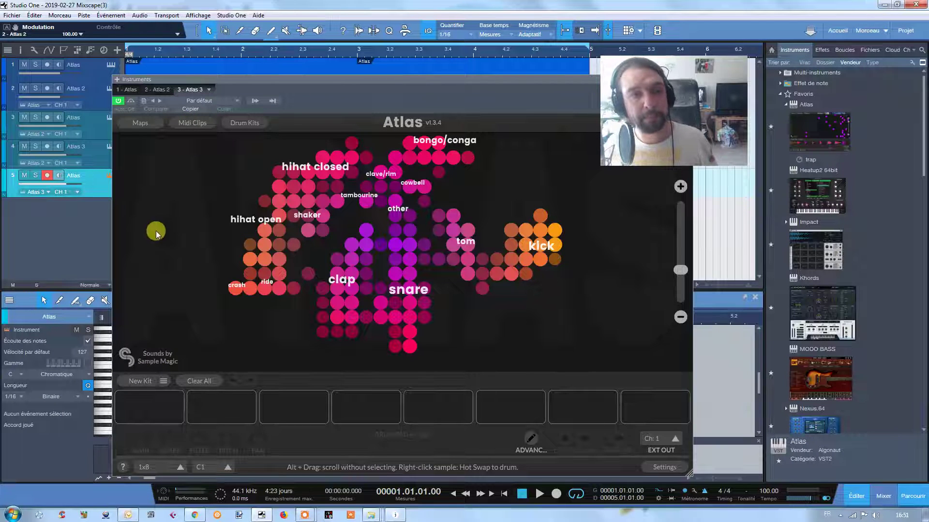
Load the Hip Hop map in the new Atlas instrument, generate a new kit and audition its first pad.
left_click(138, 122)
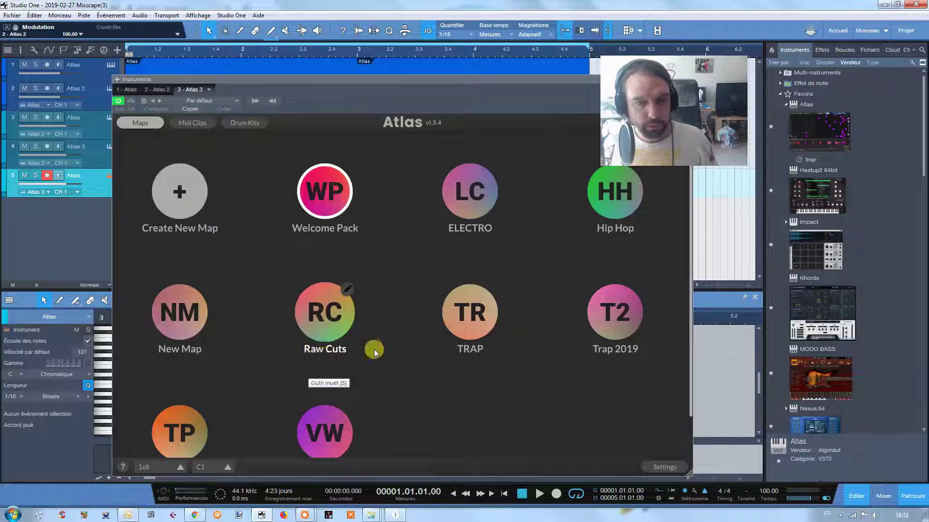
left_click(620, 210)
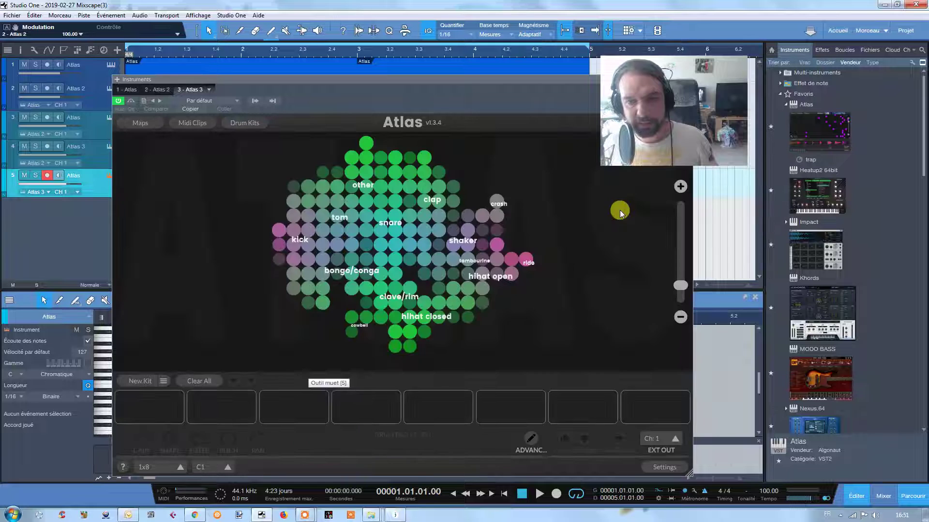
left_click(137, 381)
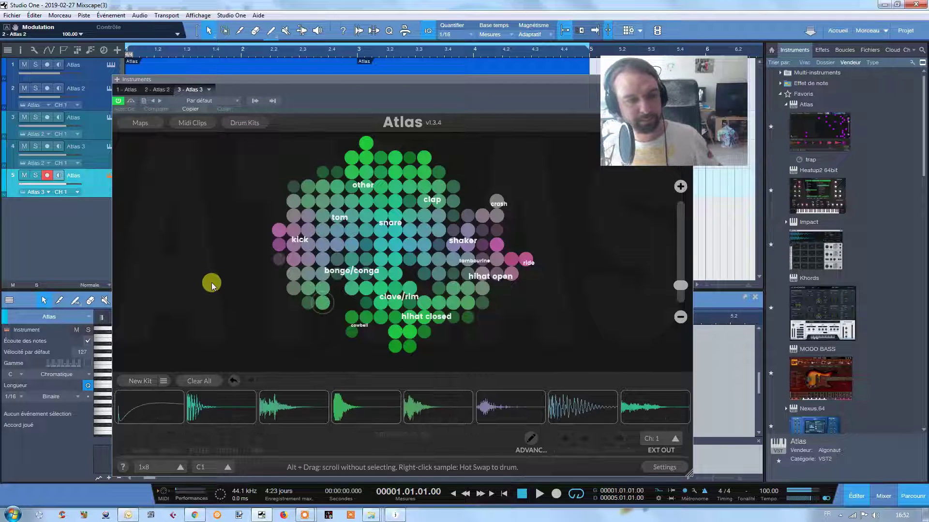
left_click(175, 418)
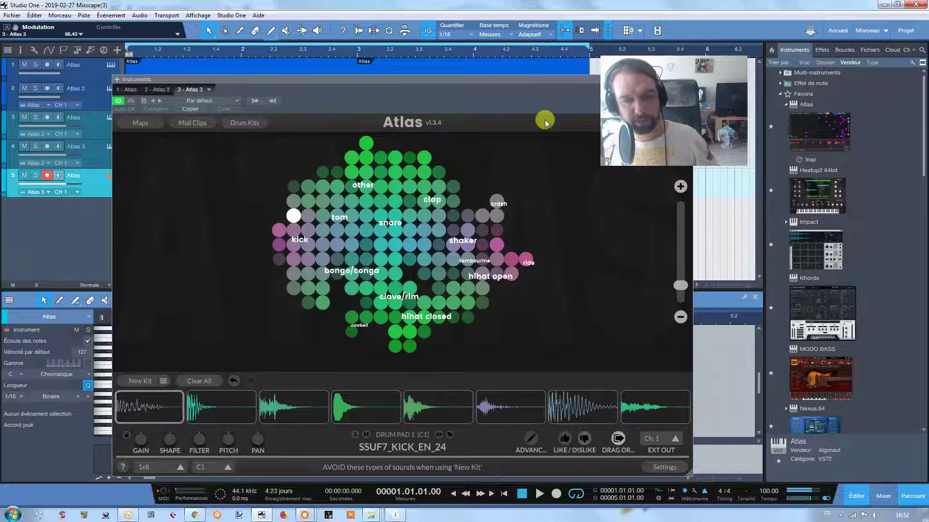
Close the Atlas instrument window and play back the loop from bar 1.
left_click_drag(464, 96, 310, 107)
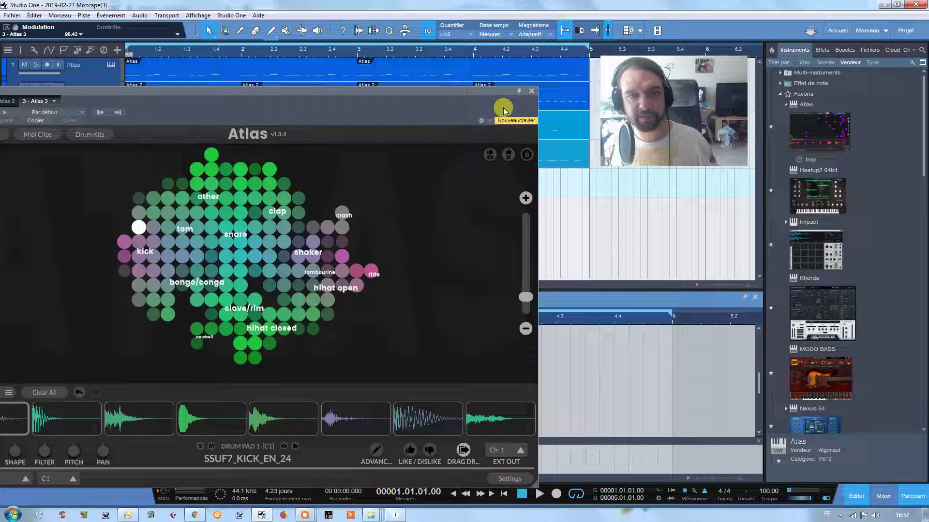
left_click(531, 90)
left_click(540, 494)
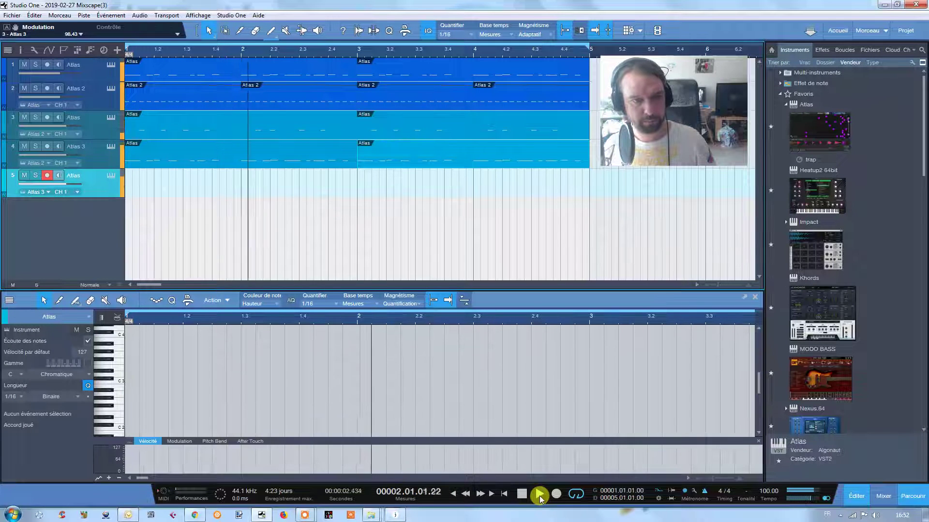
Record a sparse pattern on track 5, trim the clip to bars 1–2 and duplicate it across bars 3–4.
left_click(557, 494)
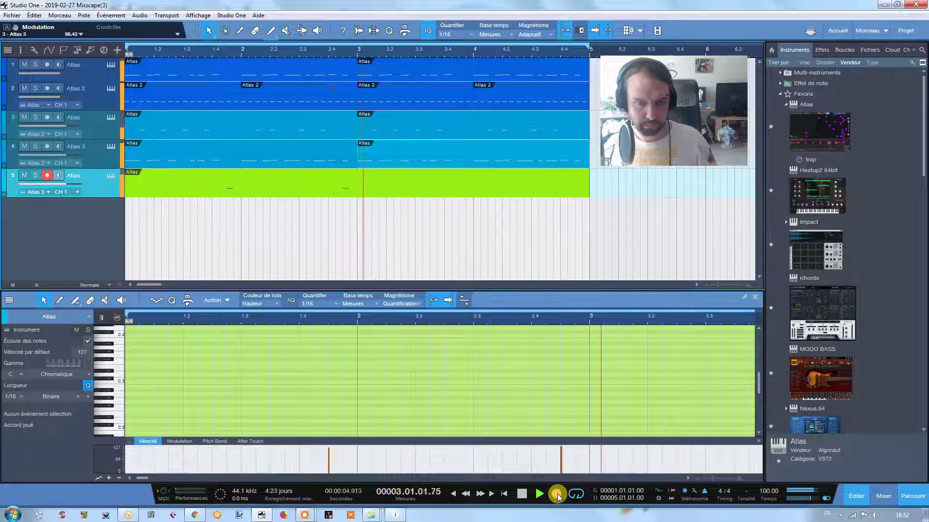
left_click(557, 494)
left_click_drag(403, 180, 355, 180)
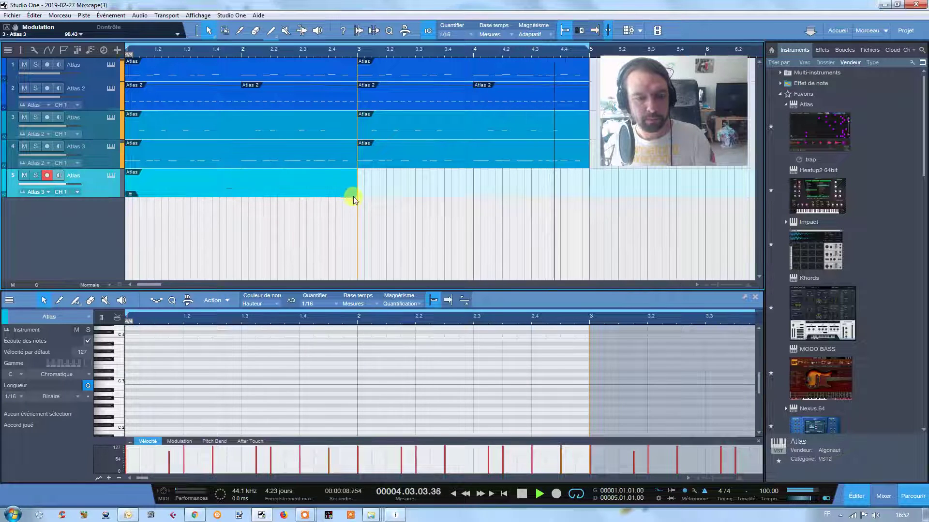
key("d")
left_click(520, 502)
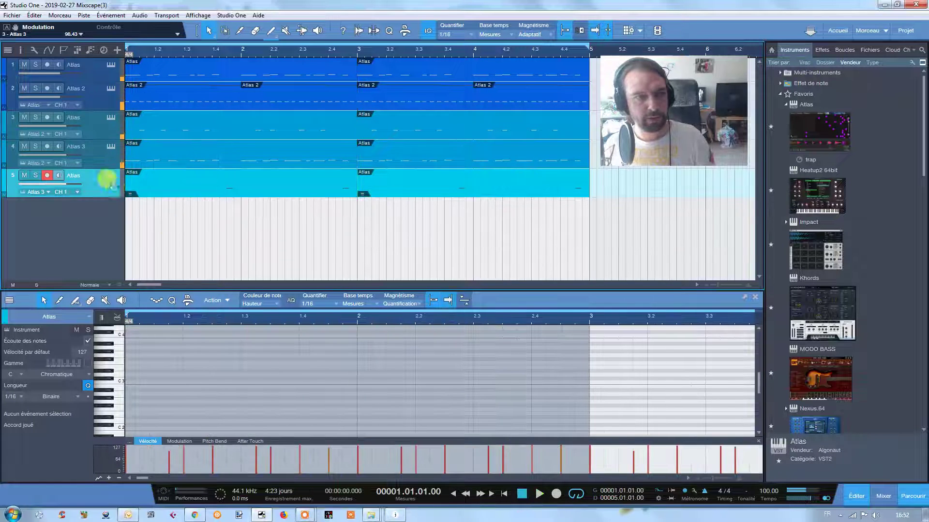
Duplicate track 5 as an empty track driven by the same Atlas 3 instrument, and close the instrument window.
right_click(105, 178)
left_click(124, 245)
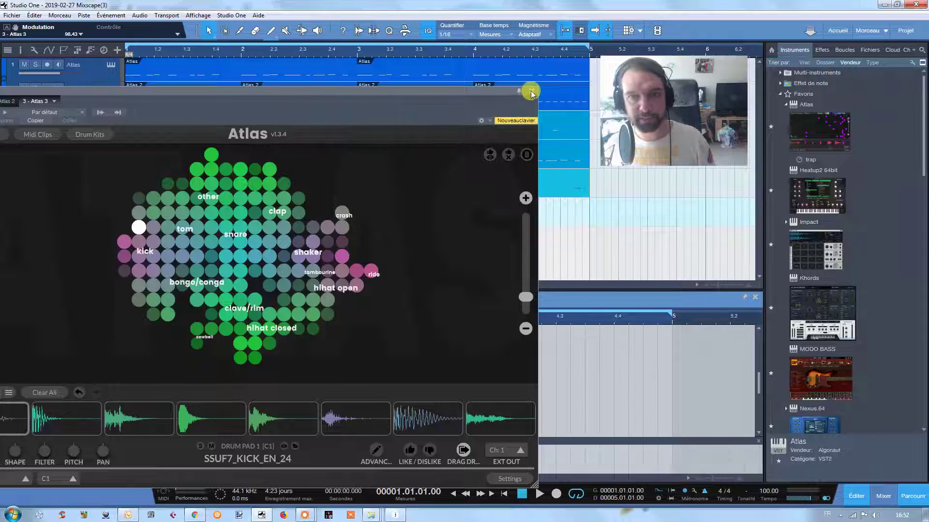
left_click(530, 92)
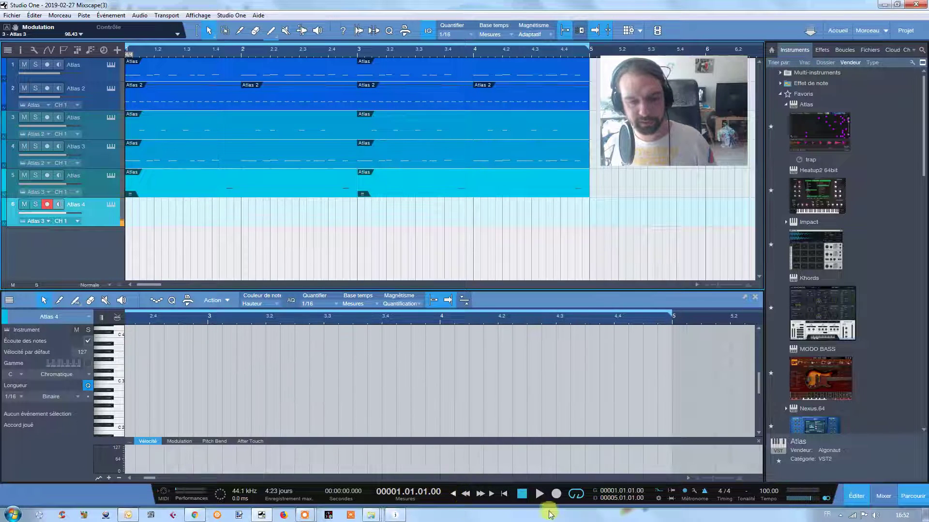
left_click(555, 494)
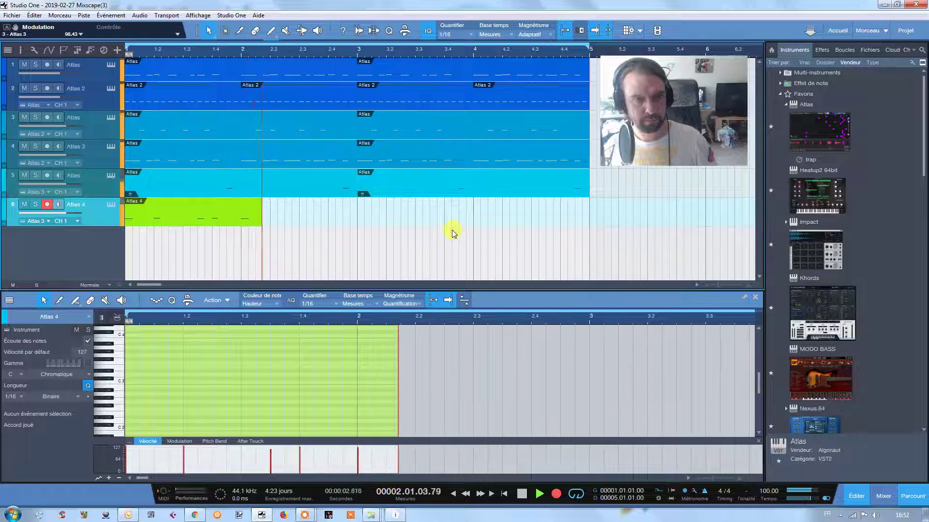
left_click(522, 493)
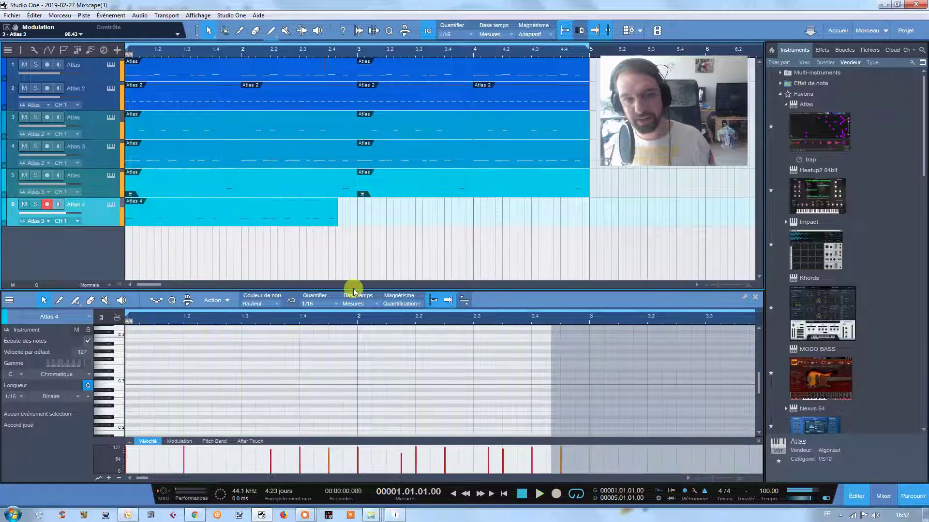
key("Delete")
Swap the kick and snare pads of the Atlas 3 kit for new samples, and close the instrument window.
left_click(108, 206)
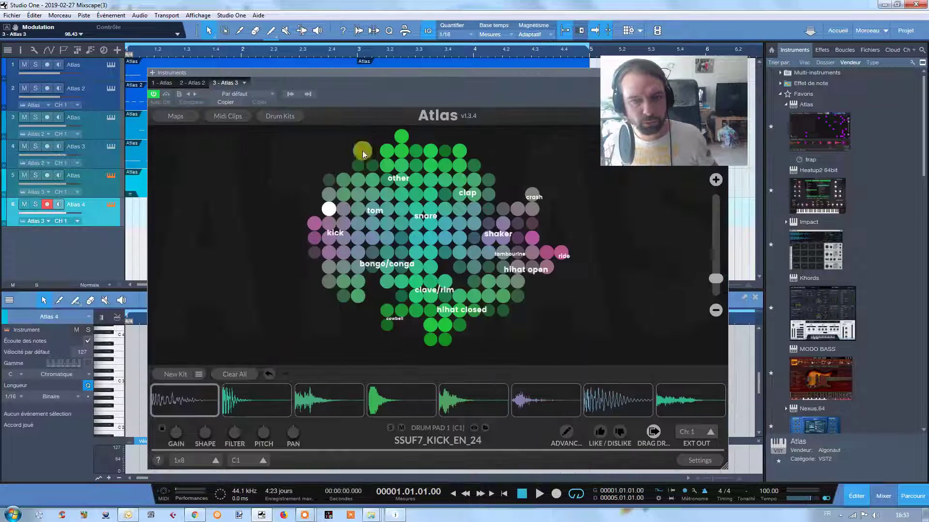
left_click(208, 408)
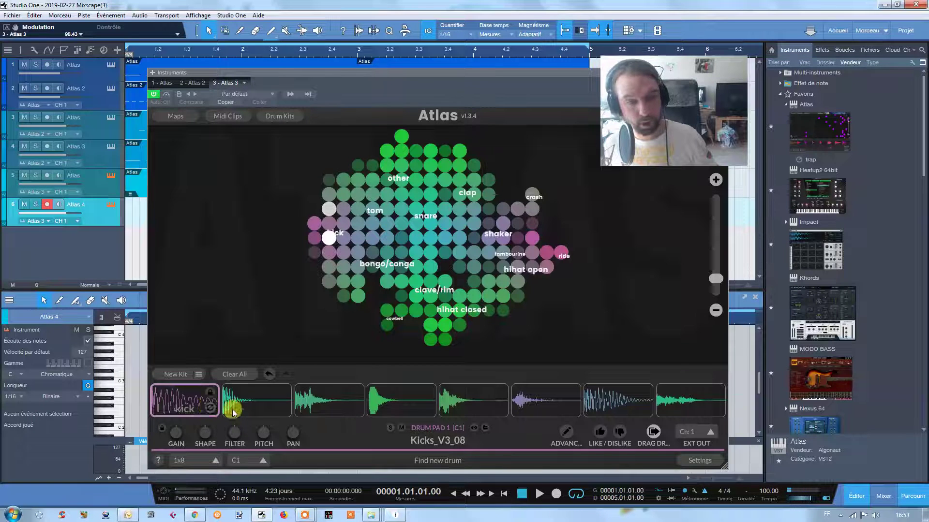
left_click(257, 408)
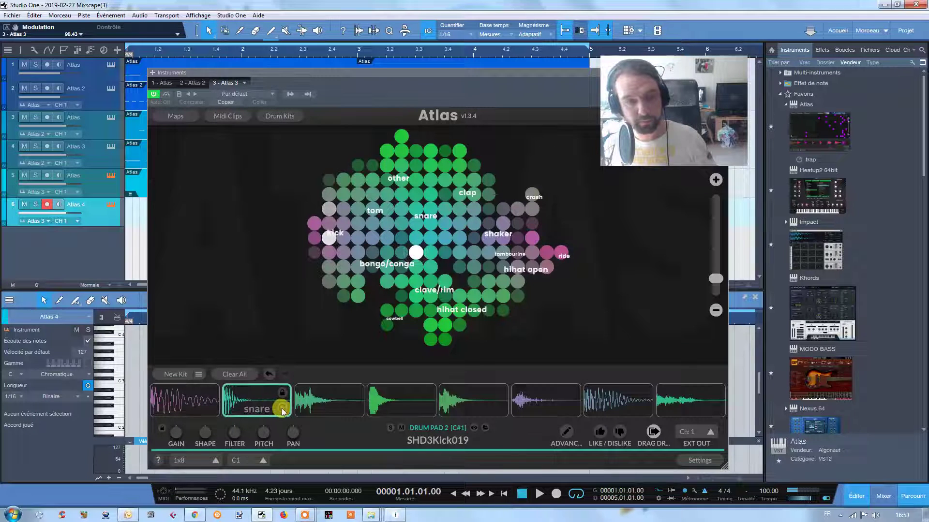
left_click(282, 408)
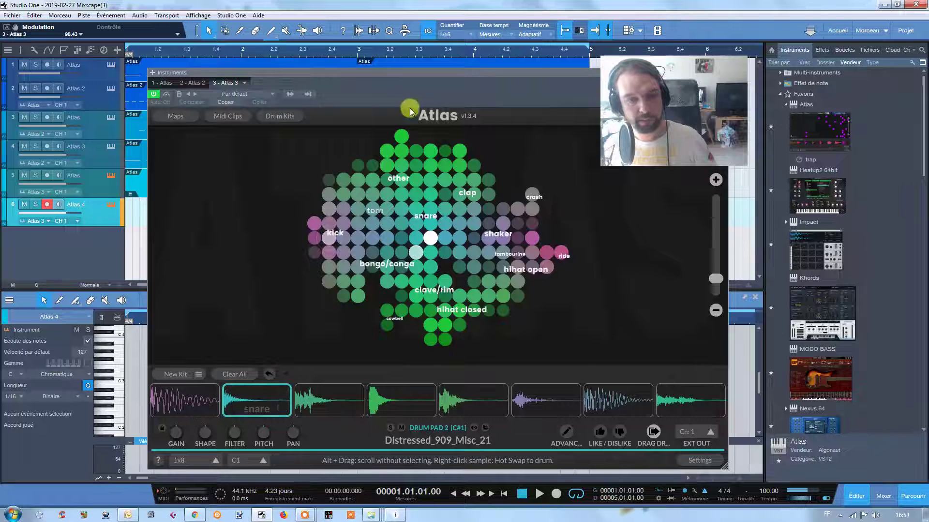
left_click_drag(280, 75, 152, 82)
left_click(595, 81)
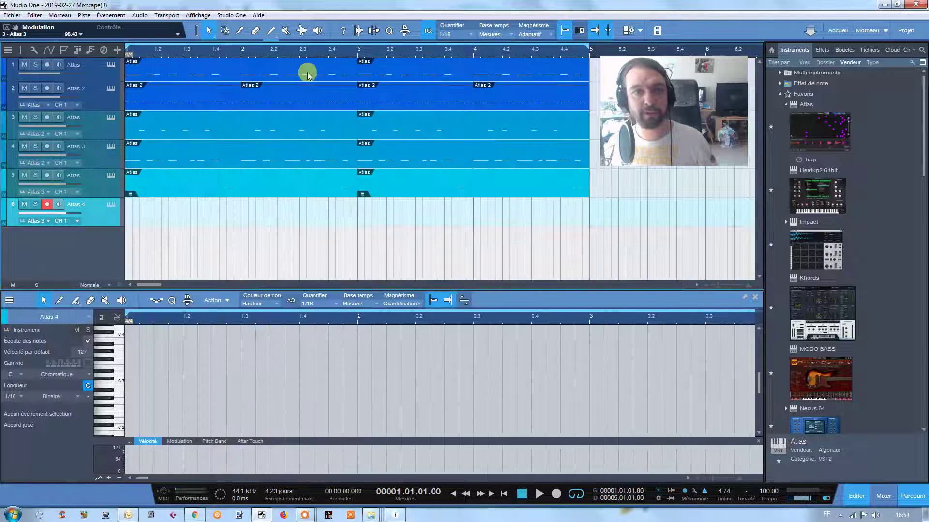
Copy the first track's two-bar clip onto the Atlas 4 track, repeat it across bars 3–4, and play back the loop.
left_click_drag(295, 73, 279, 225)
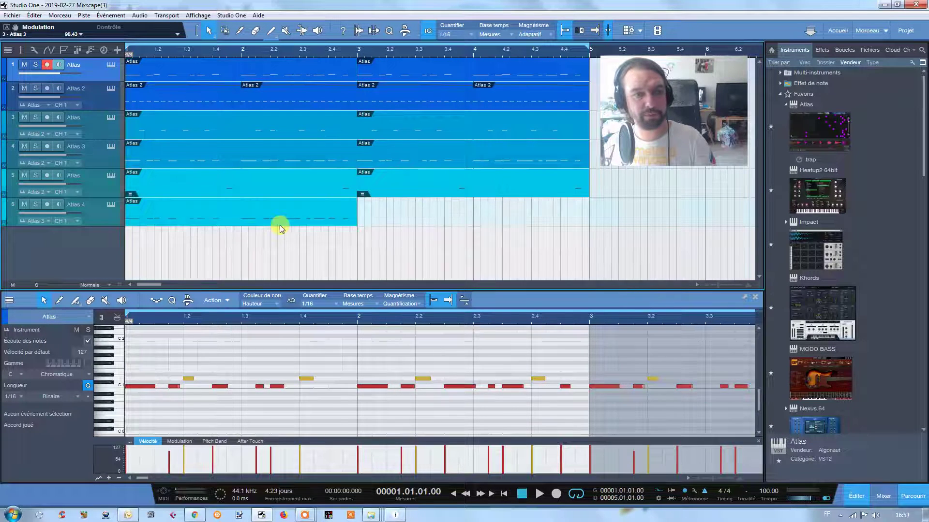
left_click(534, 496)
left_click(535, 496)
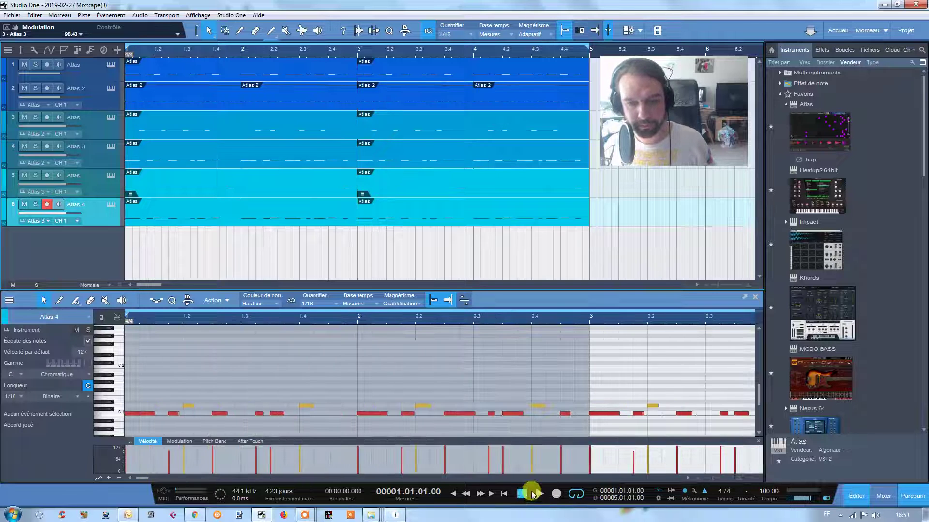
left_click(536, 495)
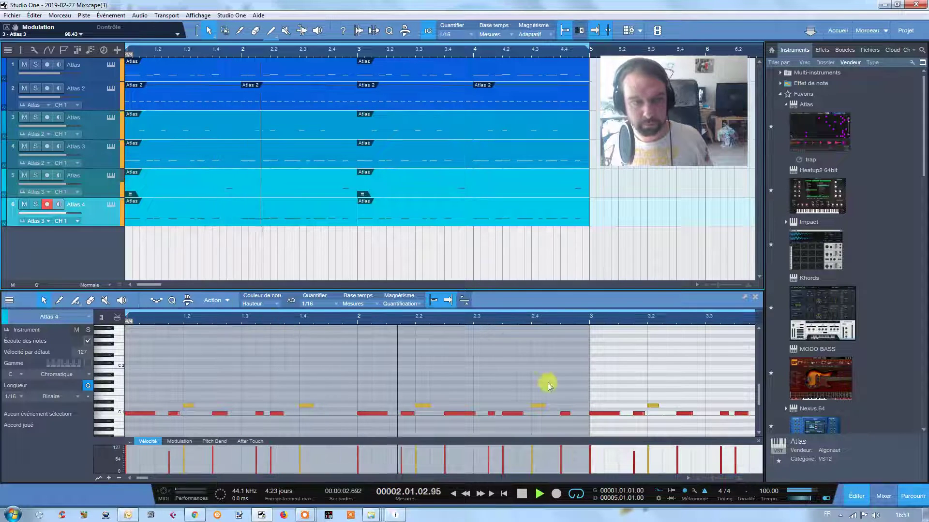
left_click(522, 494)
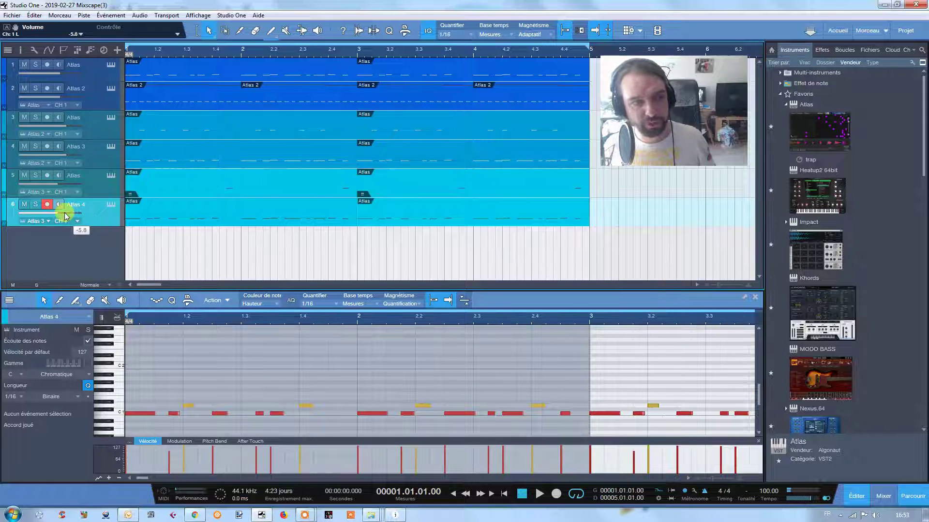
Play the loop while switching mute and solo on tracks 4 and 5 to compare them, leaving the Atlas 3 track muted.
left_click(540, 494)
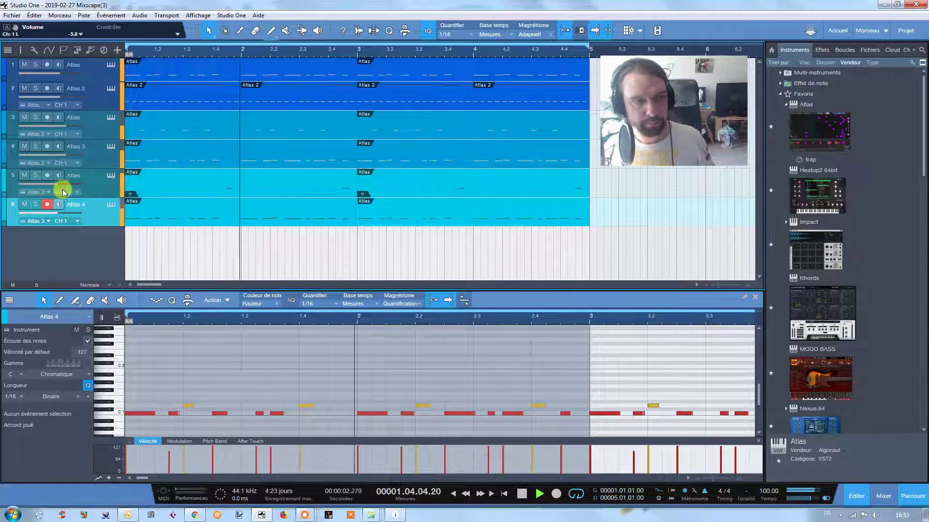
left_click(23, 175)
left_click(25, 147)
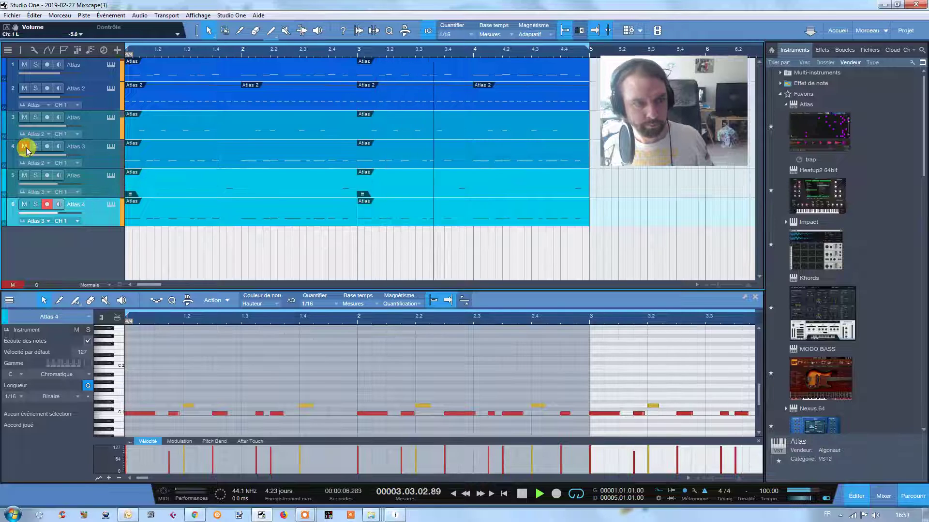
left_click(32, 149)
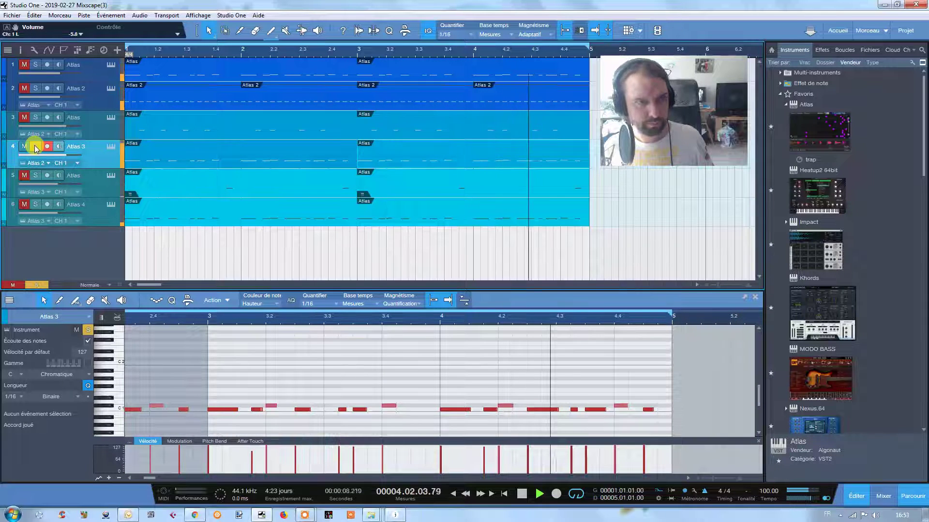
left_click(25, 146)
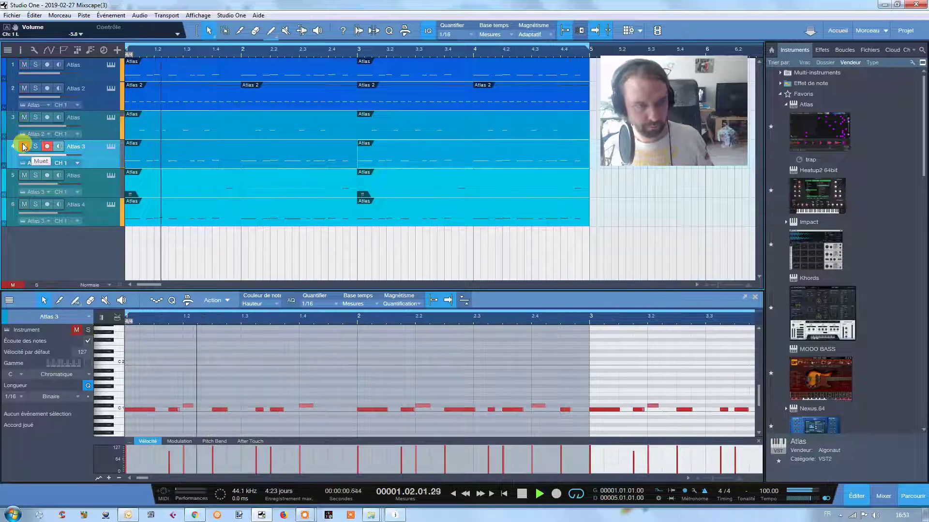
left_click(25, 146)
left_click(522, 493)
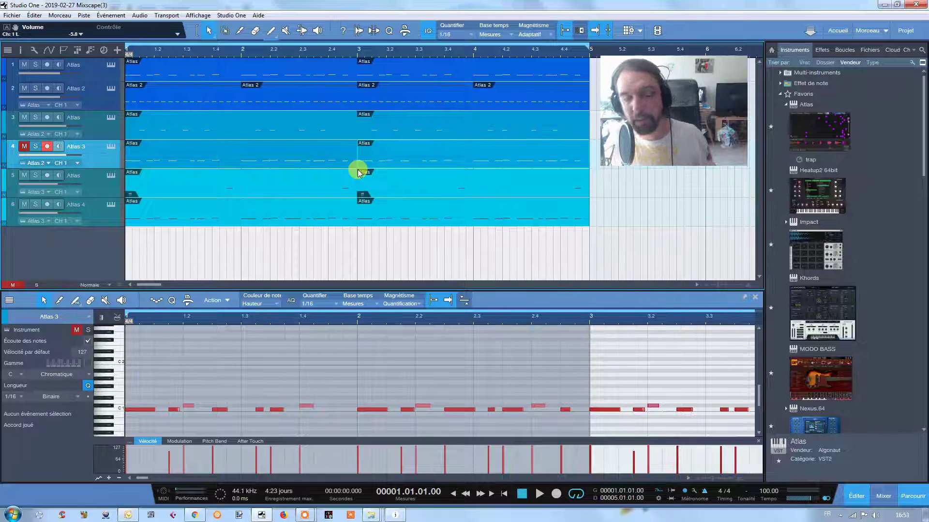
Duplicate the Atlas 4 track without its clips and record a four-bar pattern on the new track.
left_click(131, 225)
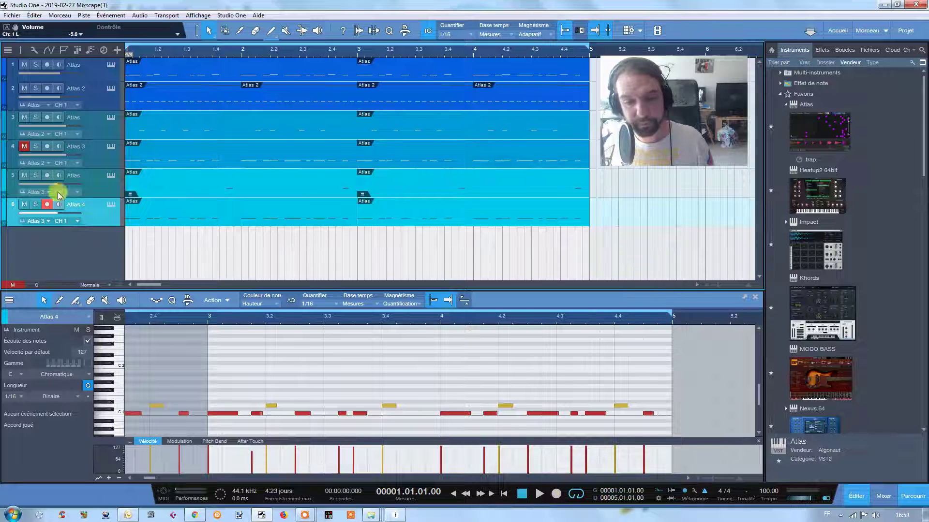
right_click(106, 228)
right_click(102, 222)
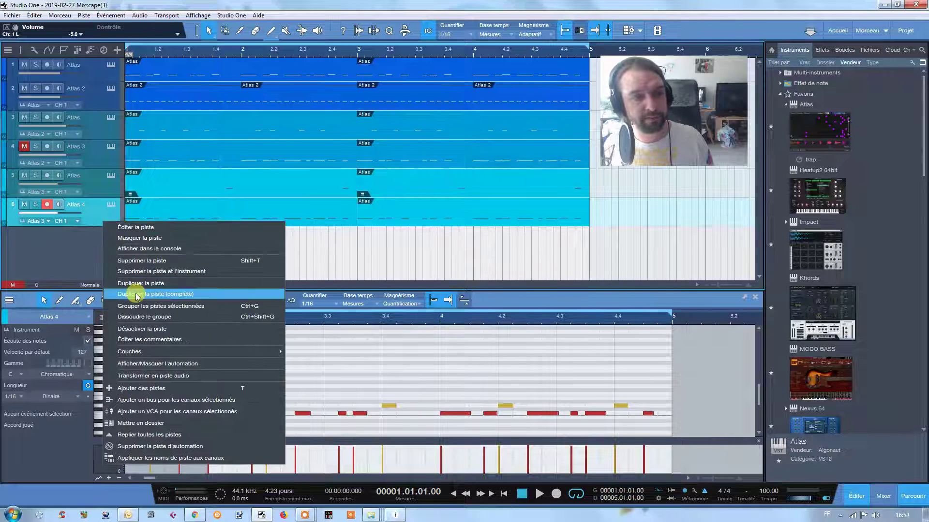
left_click(137, 286)
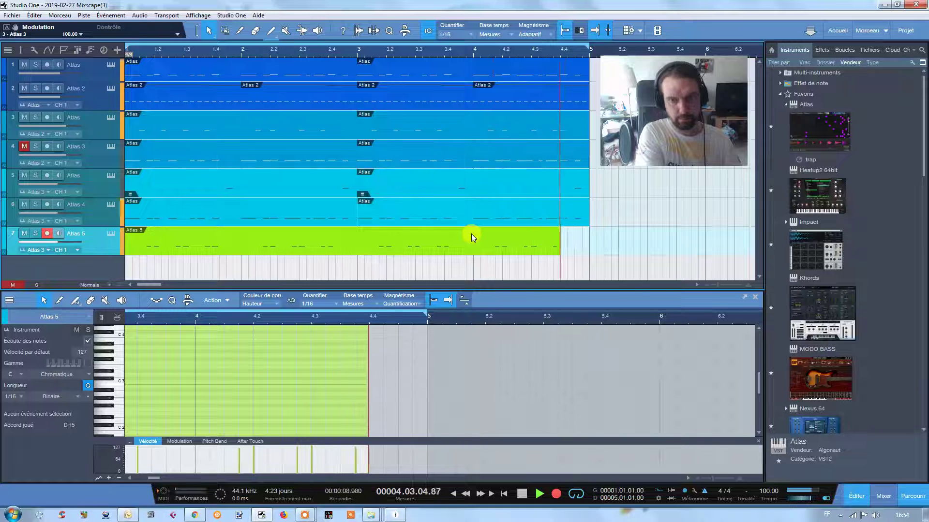
left_click(552, 492)
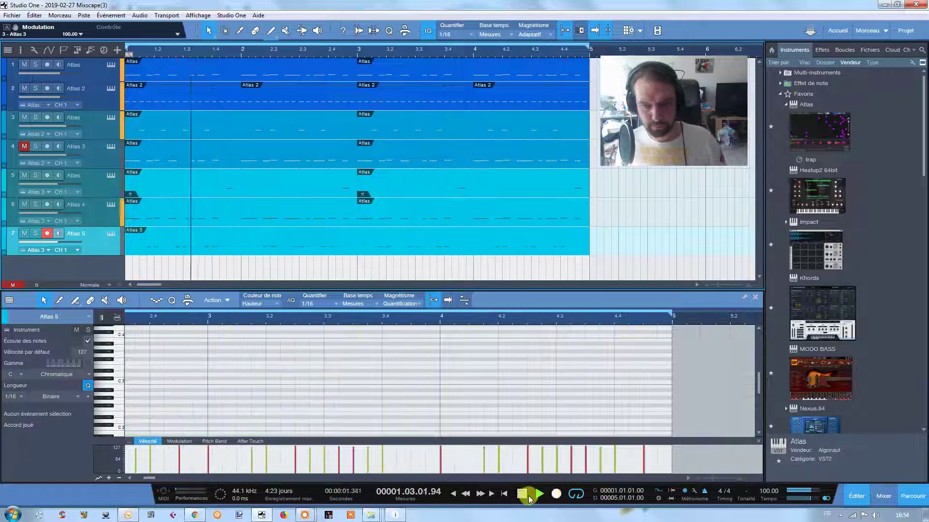
left_click(526, 494)
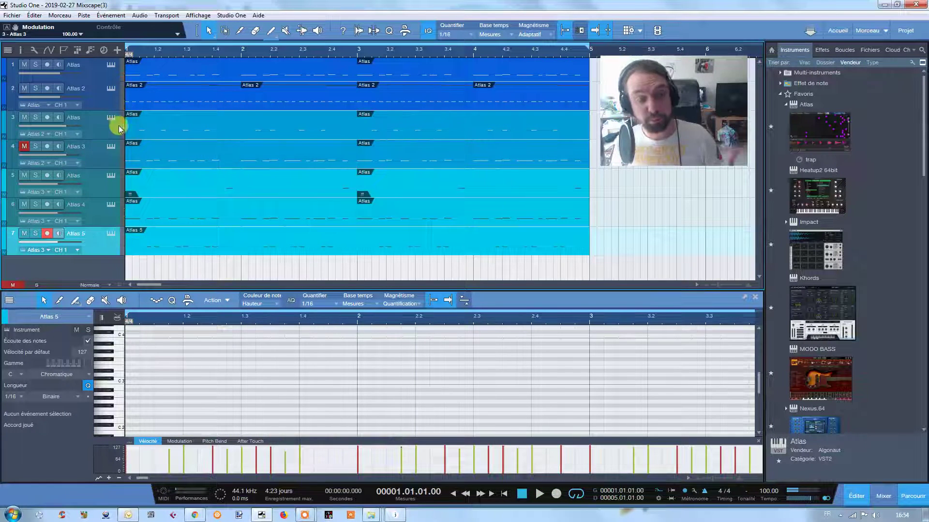
Open the first track's Atlas instrument, solo the Atlas 4 track and play the loop to watch the drum pads.
left_click(111, 66)
left_click(35, 205)
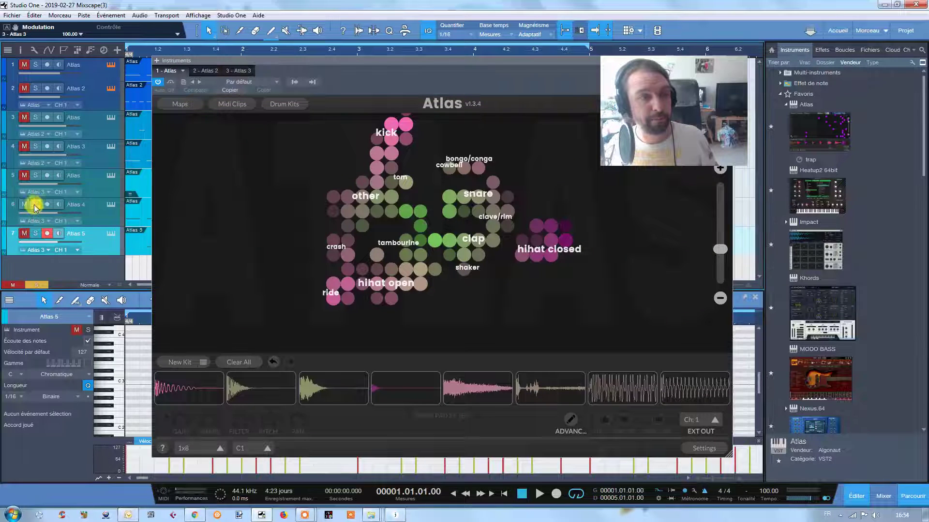
left_click(220, 51)
left_click(219, 51)
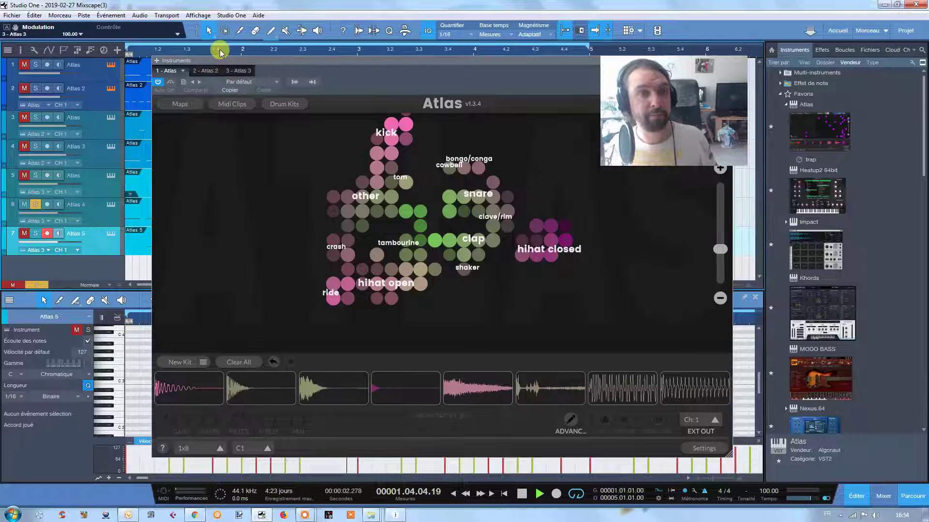
left_click(520, 495)
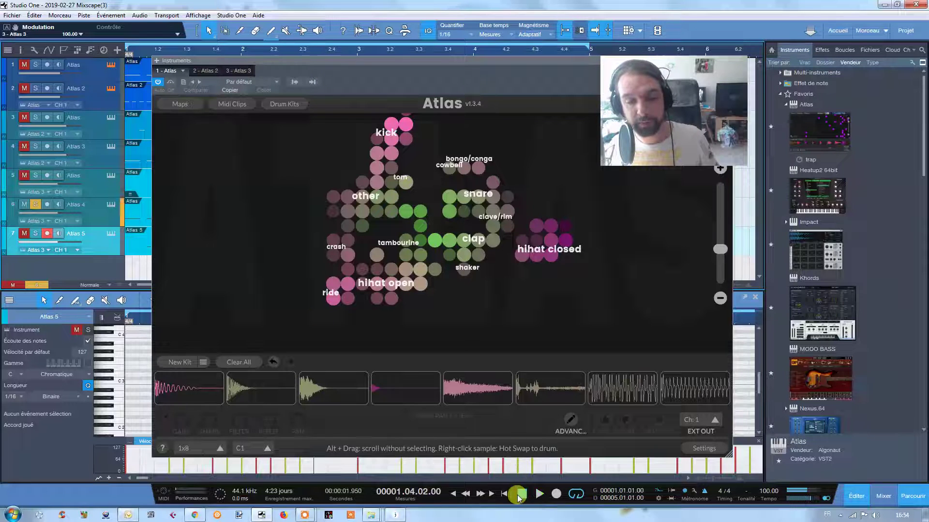
left_click(519, 495)
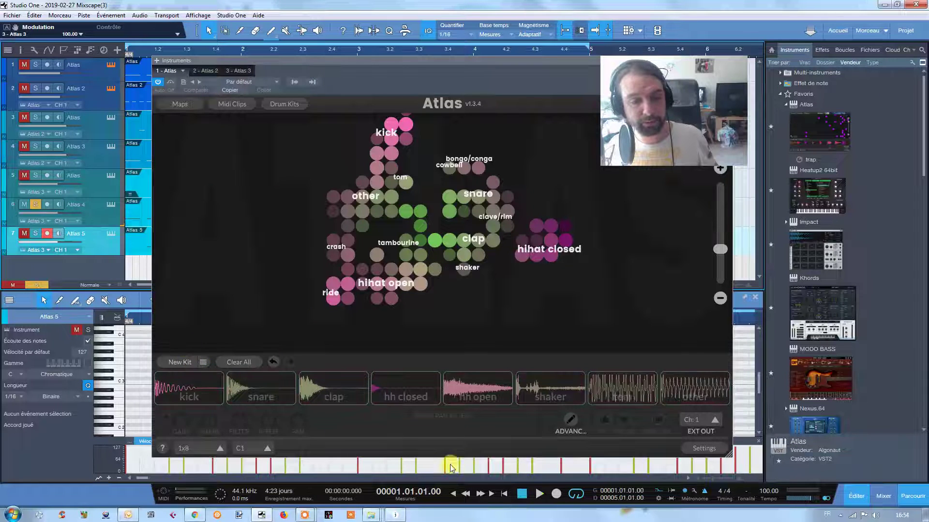
left_click(539, 494)
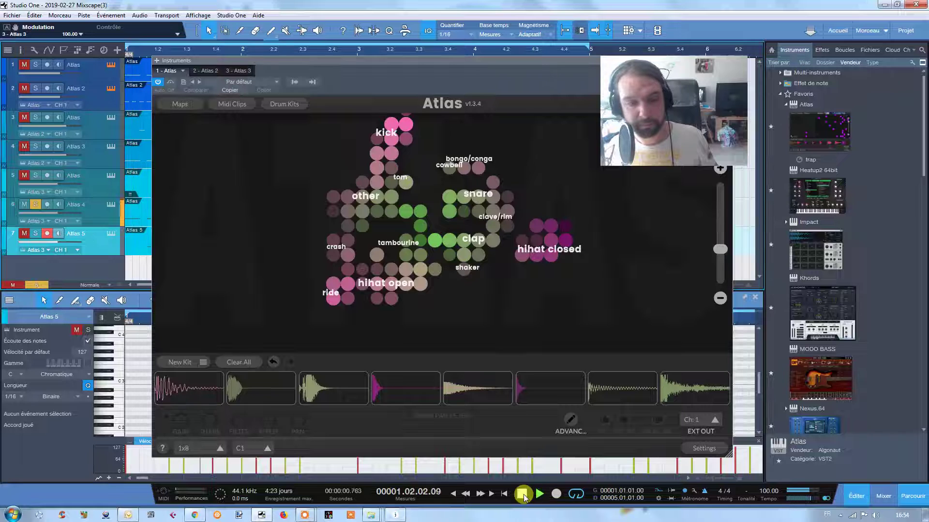
left_click(522, 494)
Open the Atlas 4 track's instrument, play the soloed pattern through its kit, and close the instrument window.
left_click(113, 204)
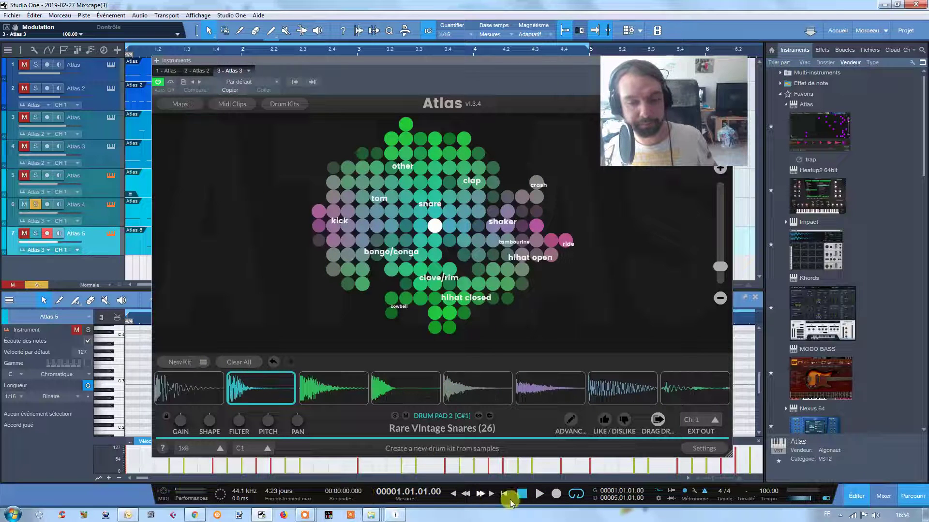
left_click(538, 494)
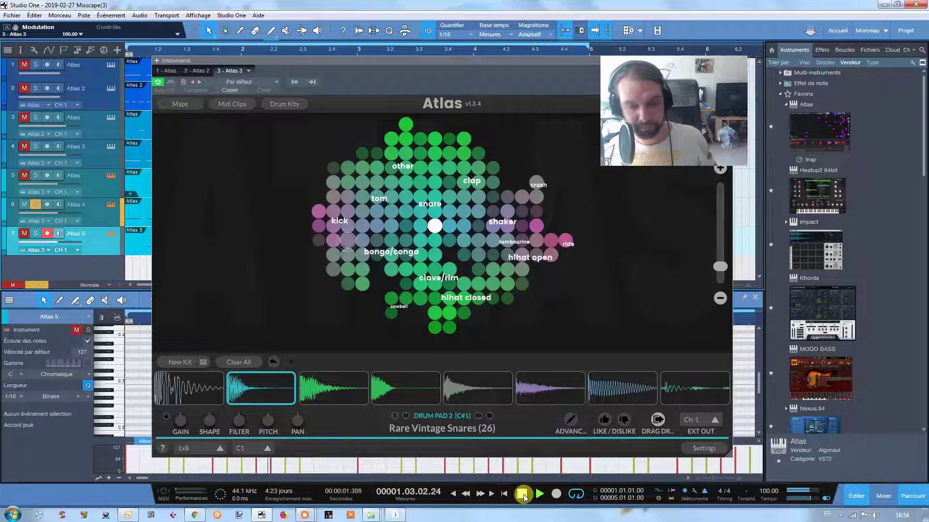
left_click(522, 494)
left_click_drag(518, 77, 460, 60)
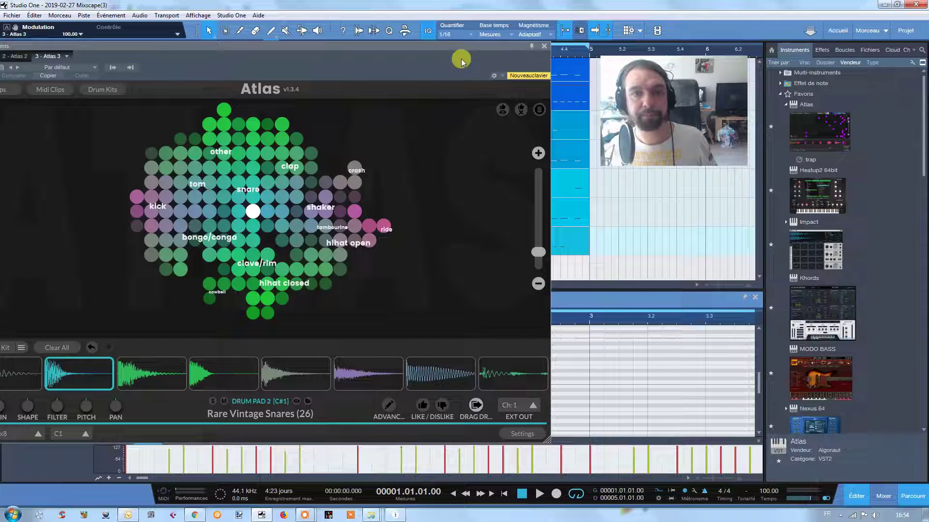
left_click(544, 46)
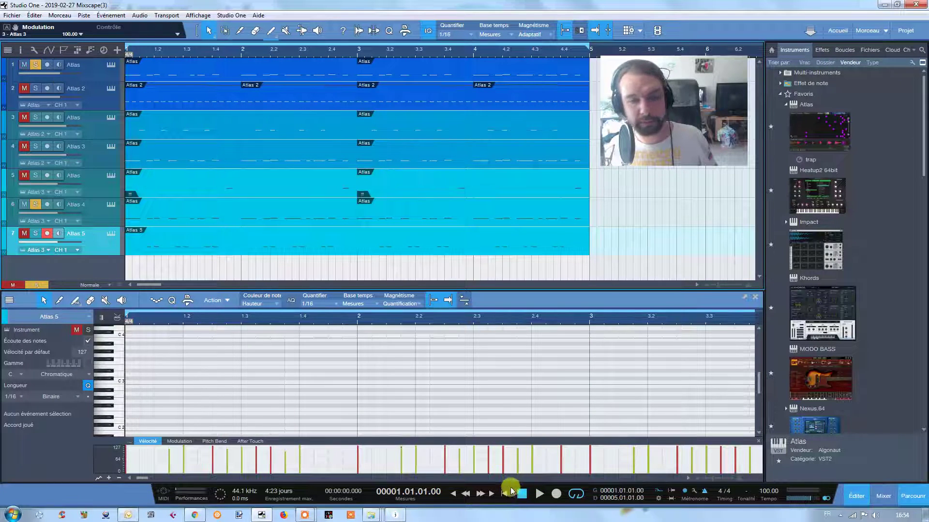
Solo the Atlas 5 track together with the Atlas and Atlas 4 tracks, and play the loop to hear them combined.
left_click(540, 493)
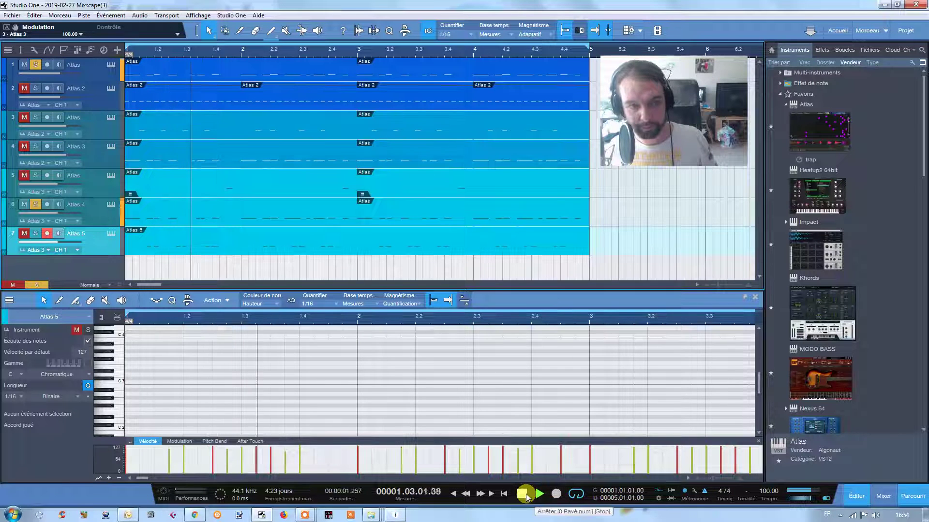
left_click(522, 494)
left_click(47, 233)
left_click(24, 233)
left_click(35, 233)
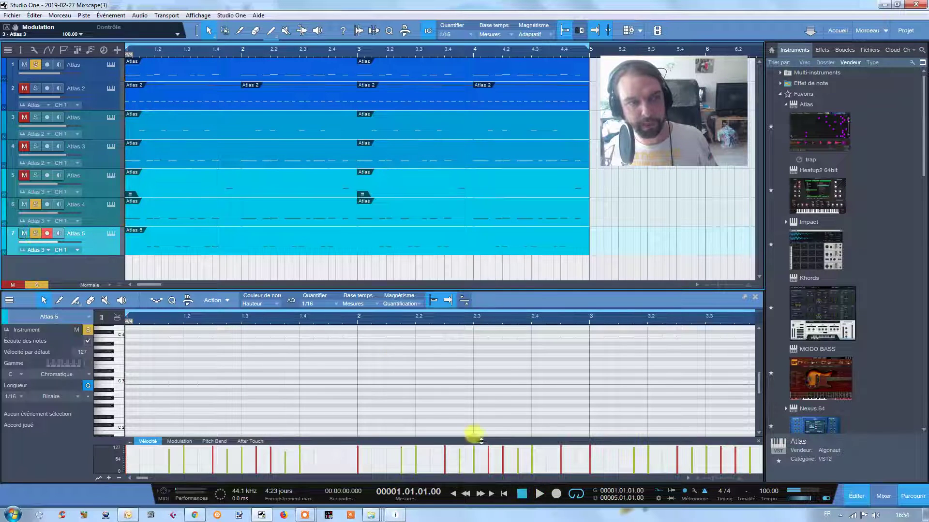
left_click(538, 493)
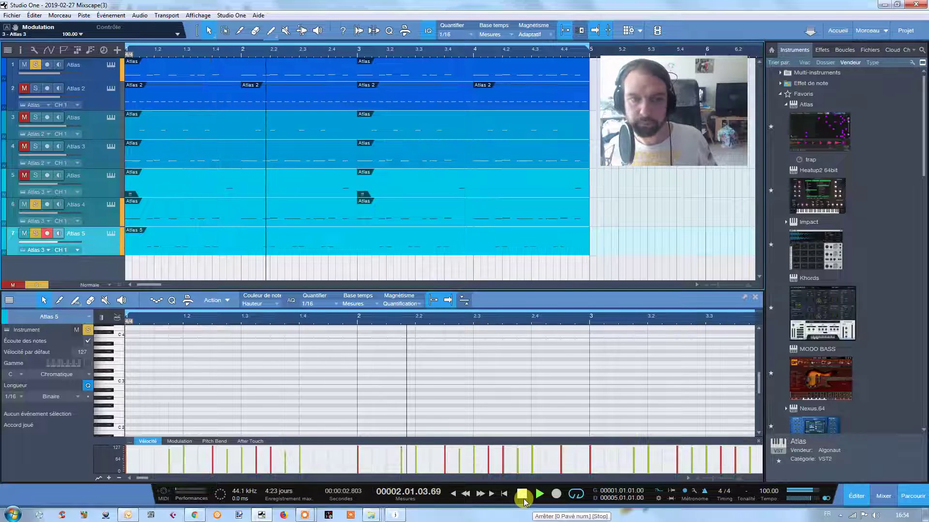
left_click(522, 494)
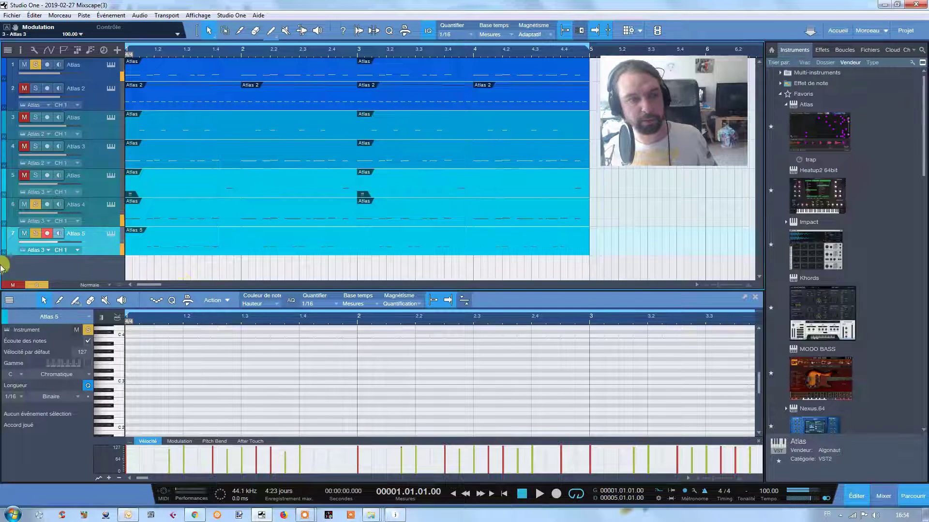
Clear every mute and solo so that all seven tracks sound.
left_click(12, 285)
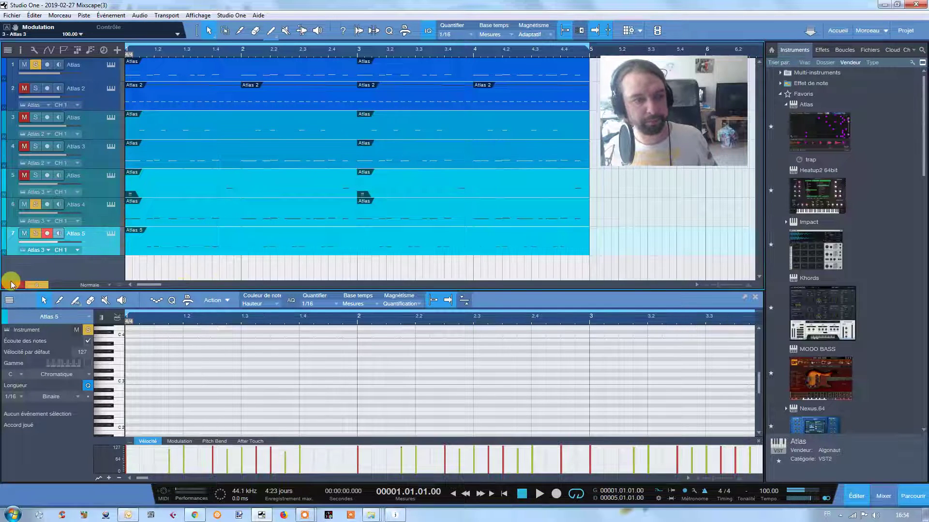
left_click(37, 235)
left_click(27, 146)
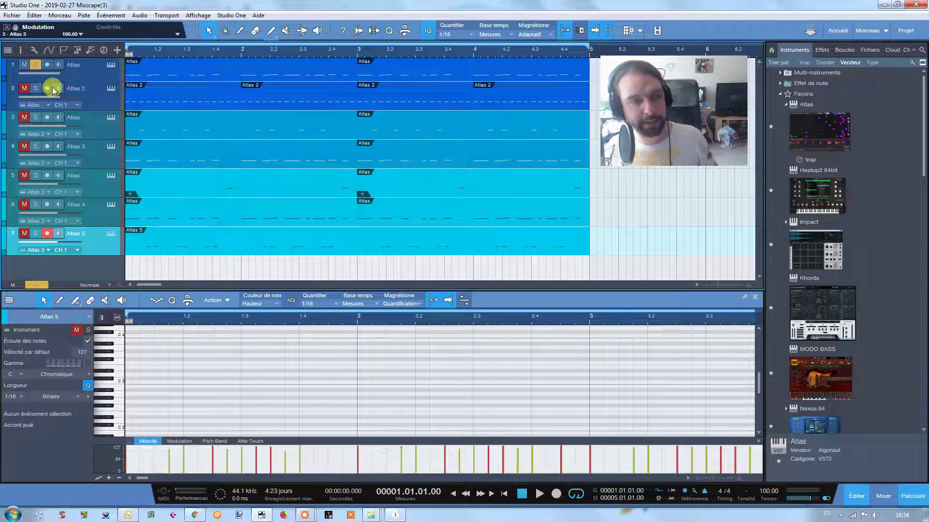
left_click(35, 66)
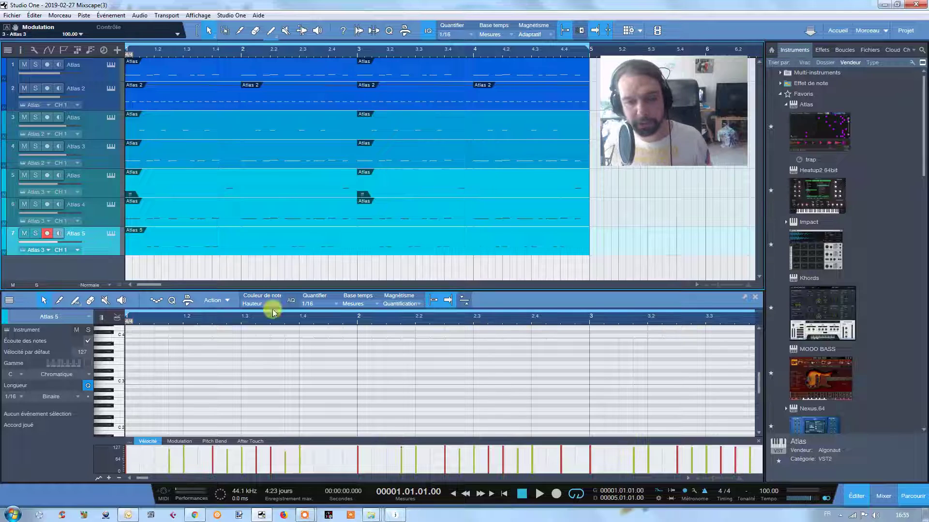
Play the loop from the start with all seven tracks to hear the complete beat, and stop playback.
left_click(311, 319)
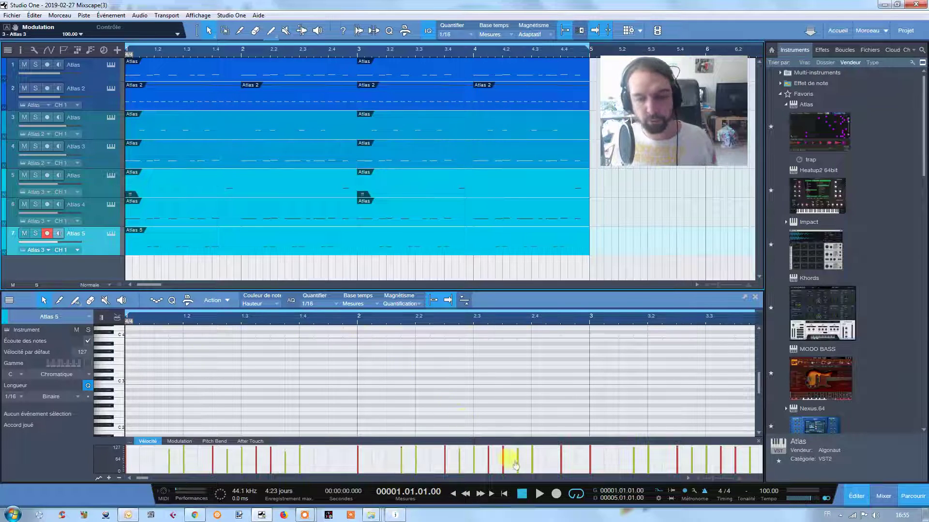
left_click(541, 494)
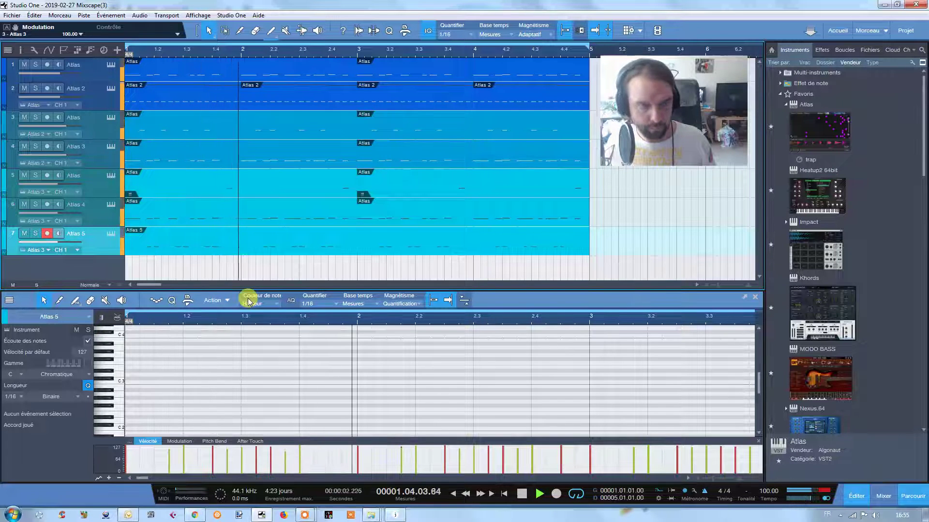
left_click(520, 494)
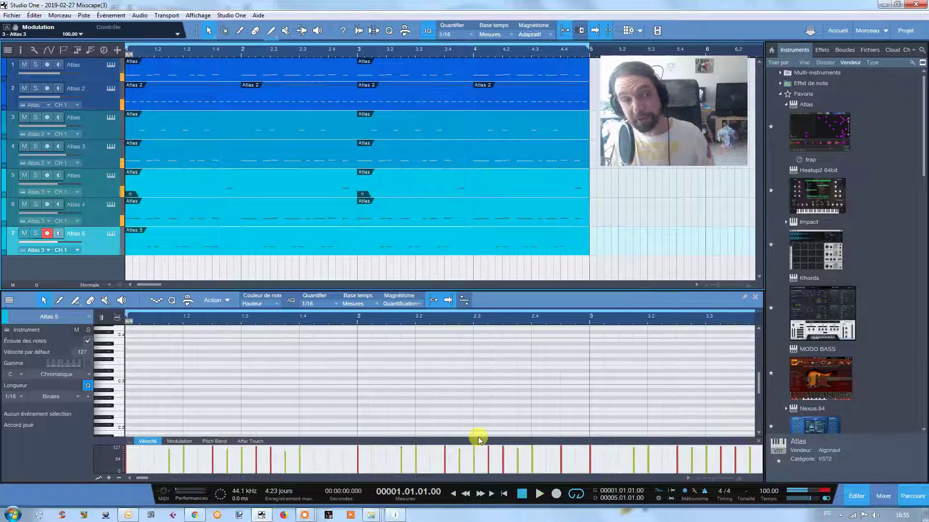